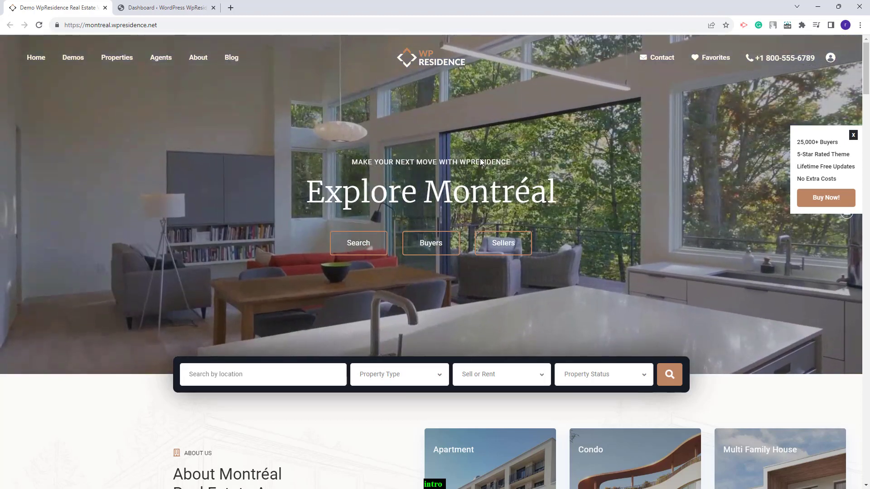
Switch from the Montréal demo tab to the WordPress Dashboard tab.
key("ctrl+Tab")
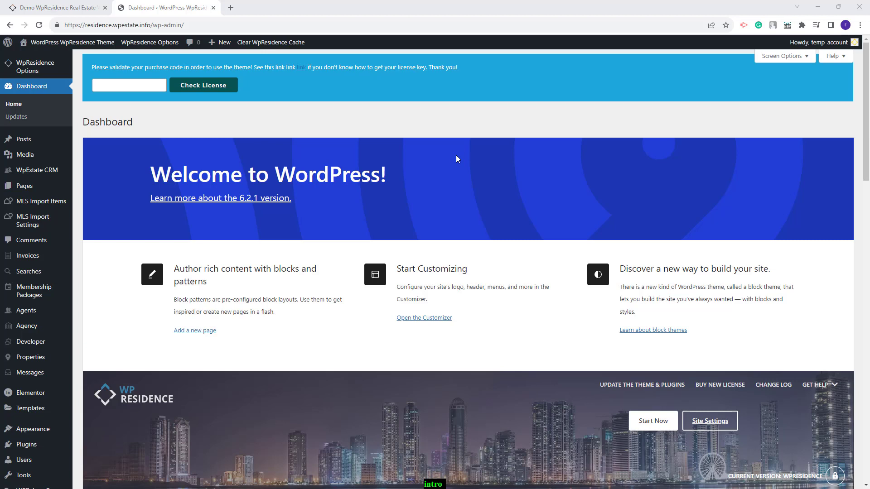
Paste the theme purchase code into the license field and submit it with Check License.
left_click(158, 85)
key("ctrl+v")
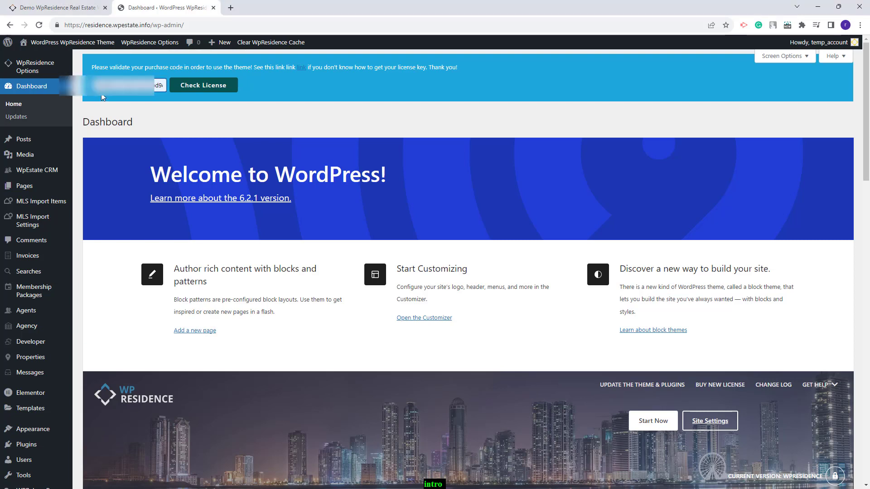
left_click(225, 86)
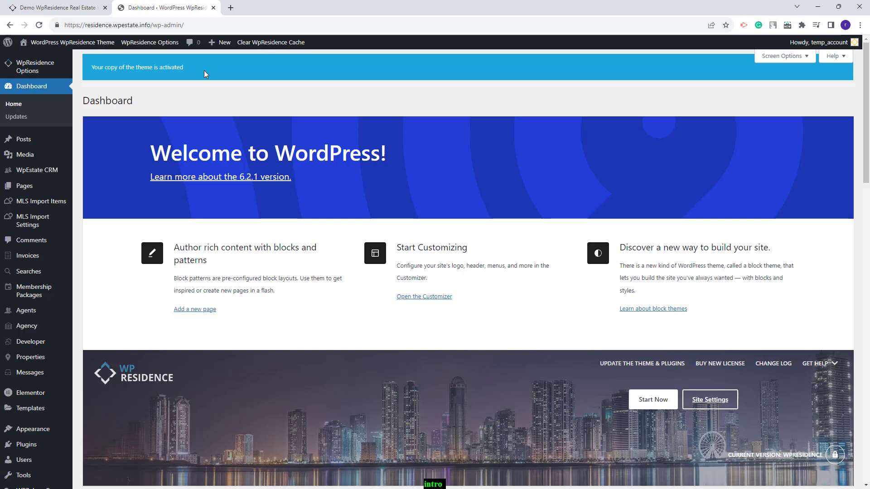
Search Add New plugins for 'svg', then install and activate SVG Support.
left_click(26, 445)
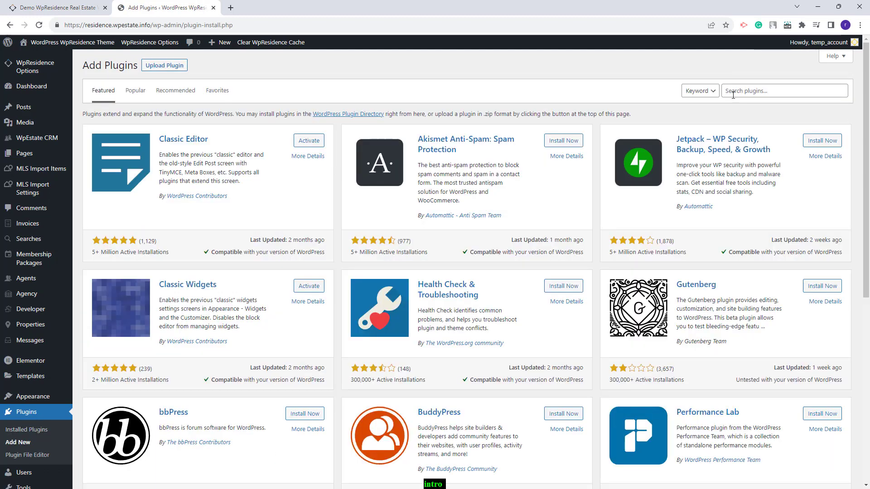
left_click(735, 92)
type("sc")
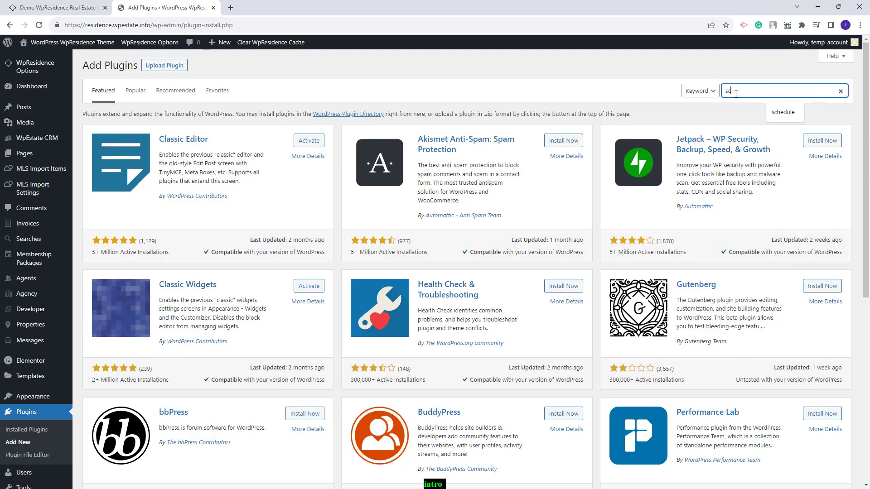
key("BackSpace")
type("vg")
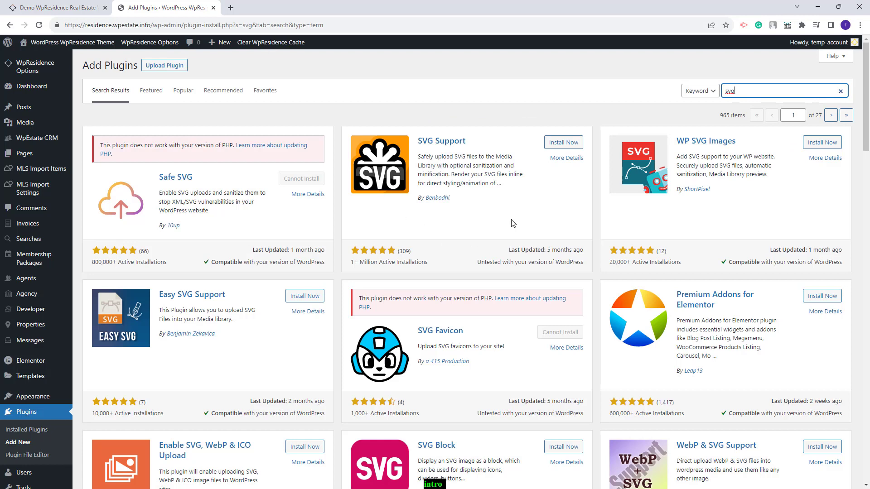
left_click(564, 143)
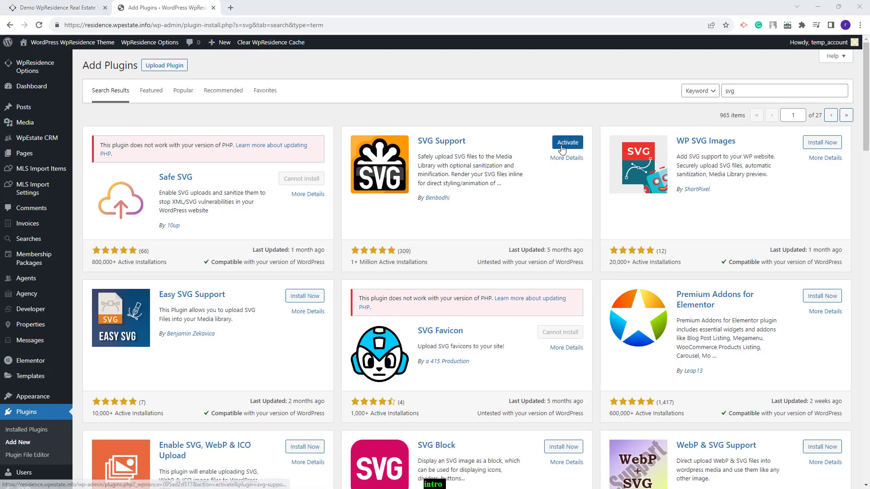
left_click(562, 146)
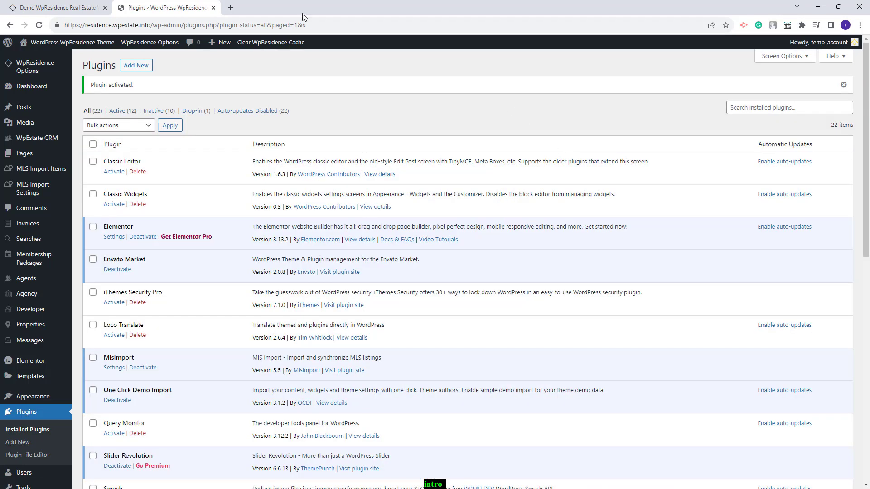
Run the Montreal Demo import from WpResidence Options > Import Demo with Continue & Import.
mouse_move(21, 76)
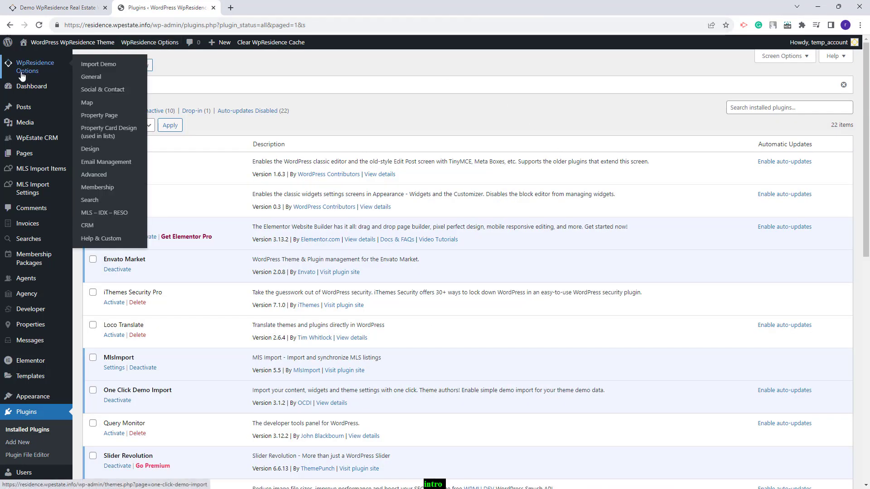
left_click(107, 65)
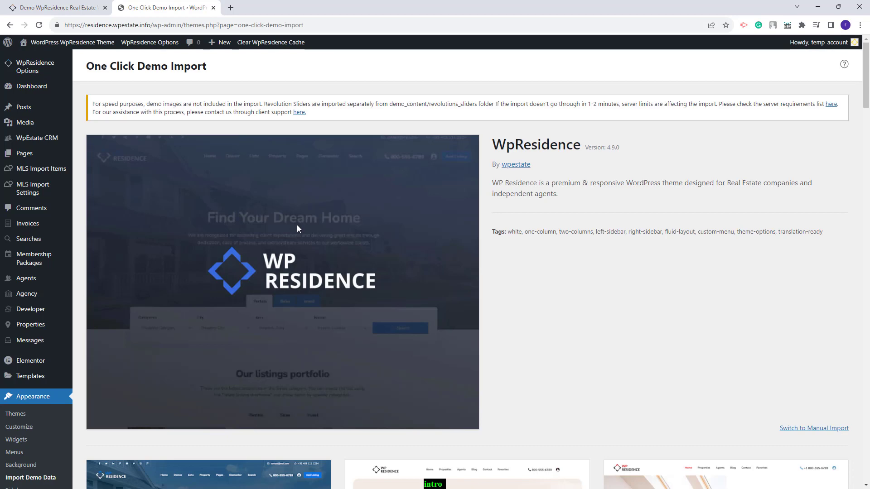
scroll(297, 225, "down", 4)
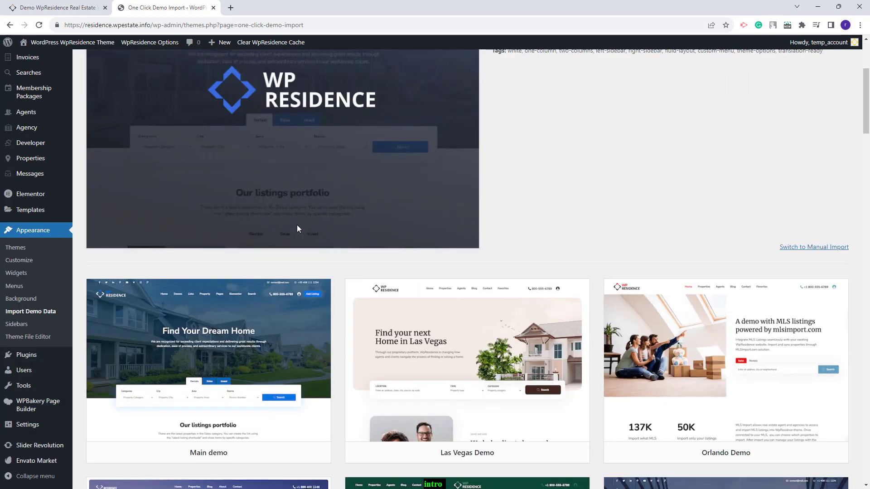
scroll(149, 205, "down", 10)
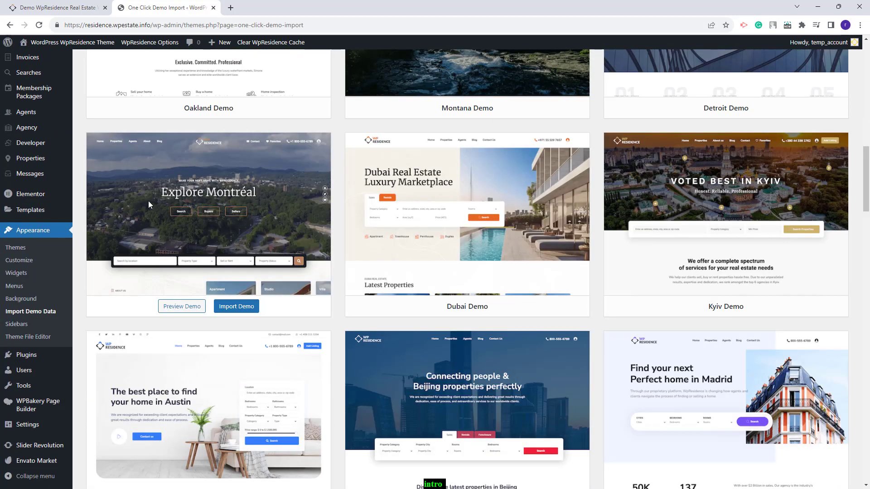
left_click(219, 308)
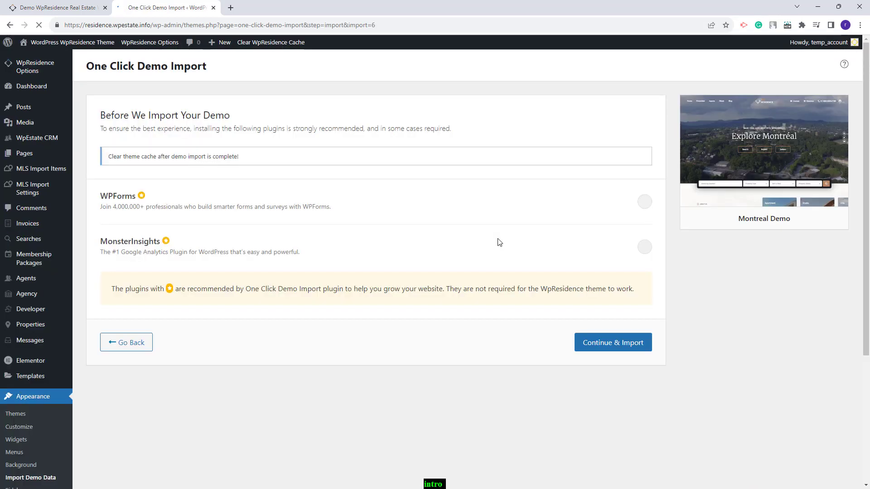
left_click(594, 349)
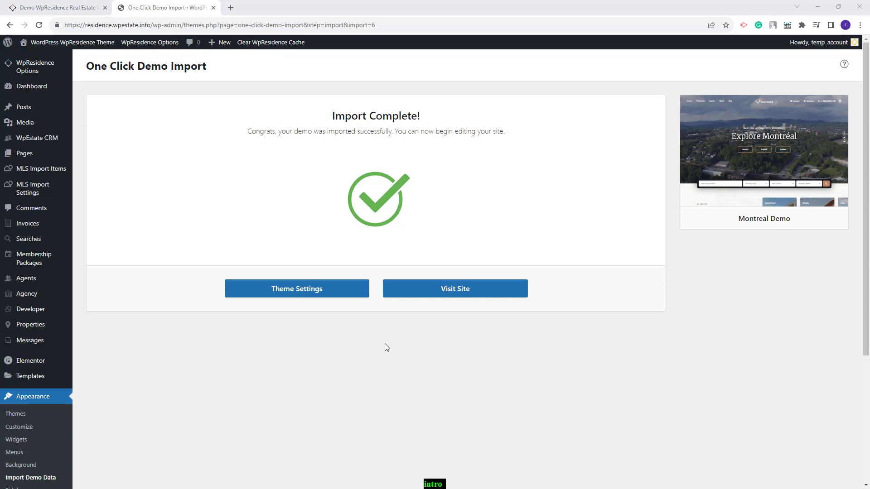
scroll(385, 347, "down", 4)
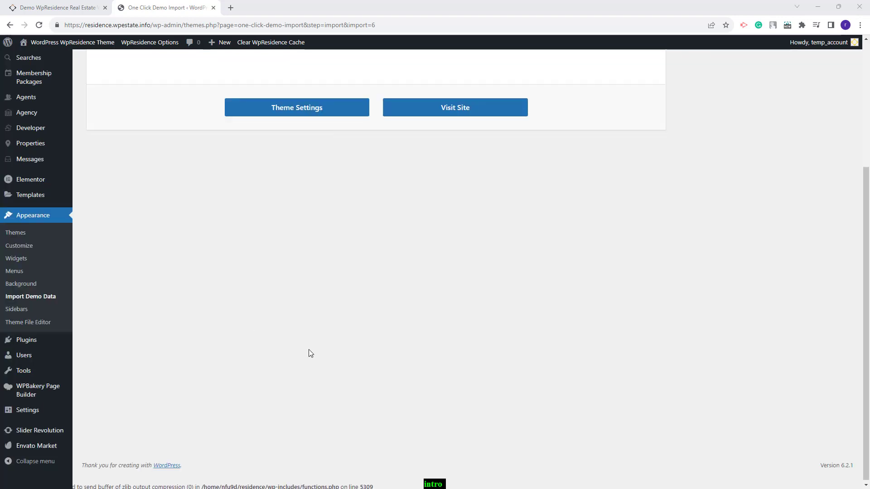
Save the Post name permalink structure in Settings > Permalinks.
mouse_move(17, 414)
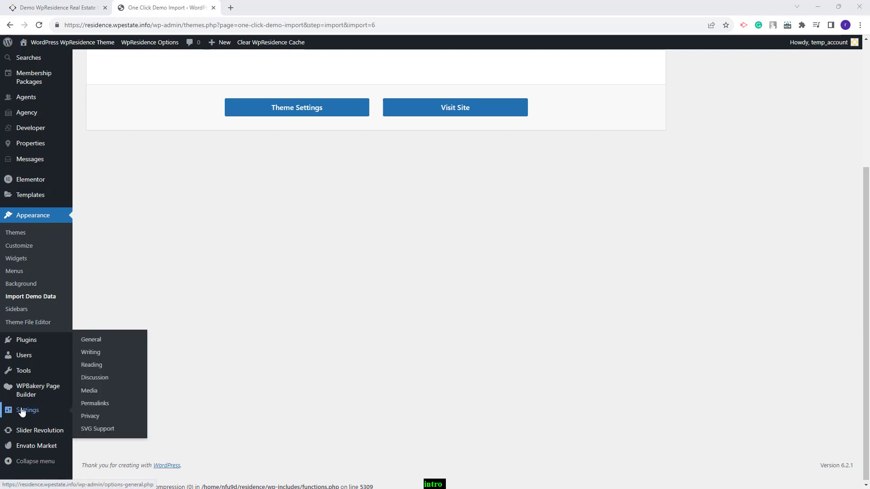
left_click(93, 404)
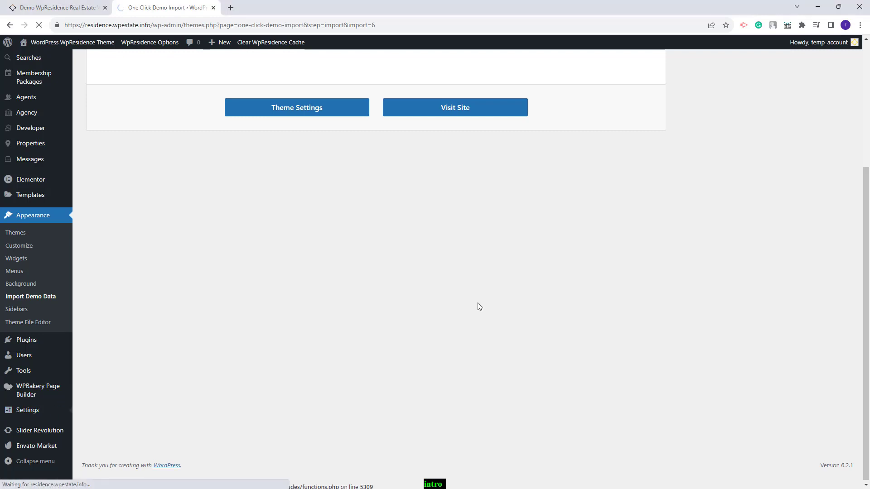
left_click(103, 463)
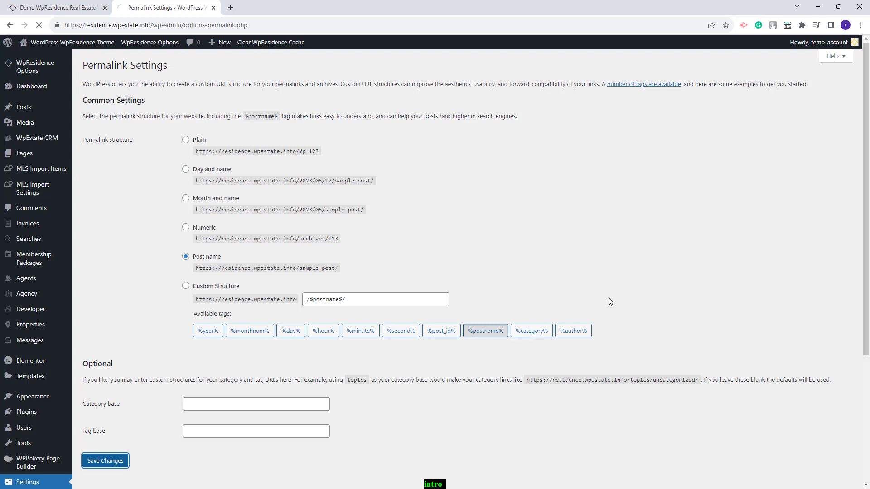
mouse_move(70, 102)
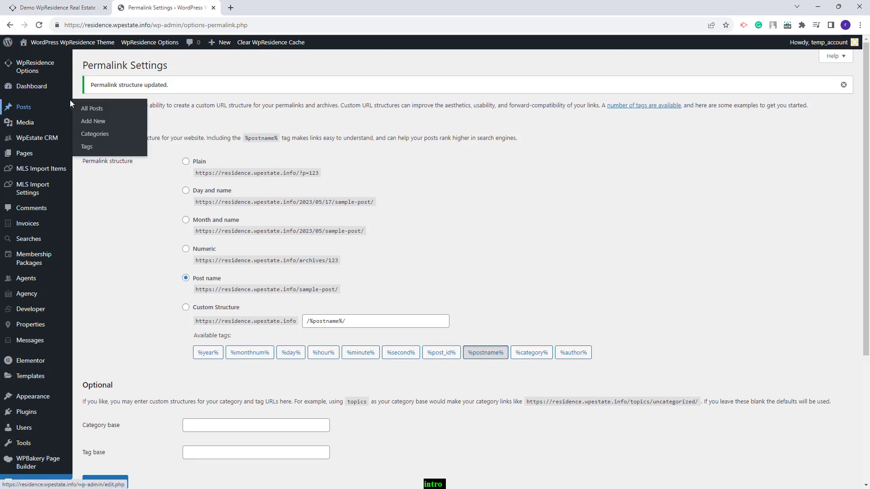
mouse_move(31, 75)
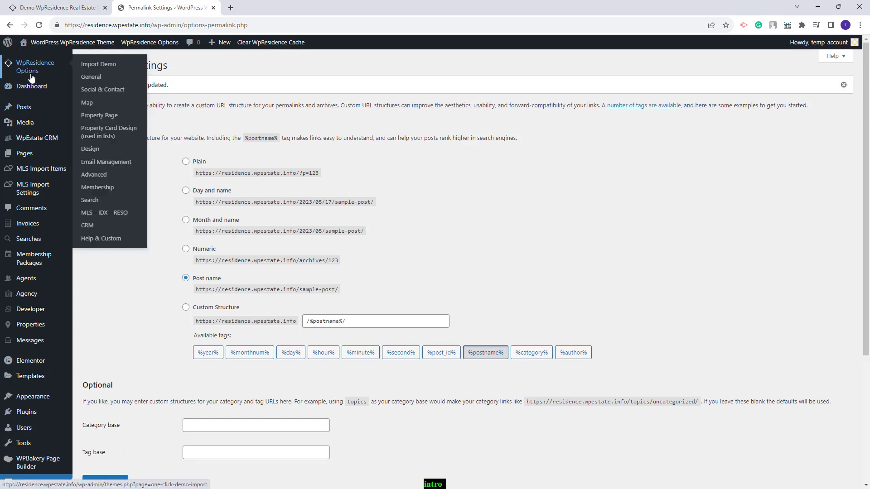
Browse the General, Logos & Favicon and contact details theme settings.
left_click(91, 76)
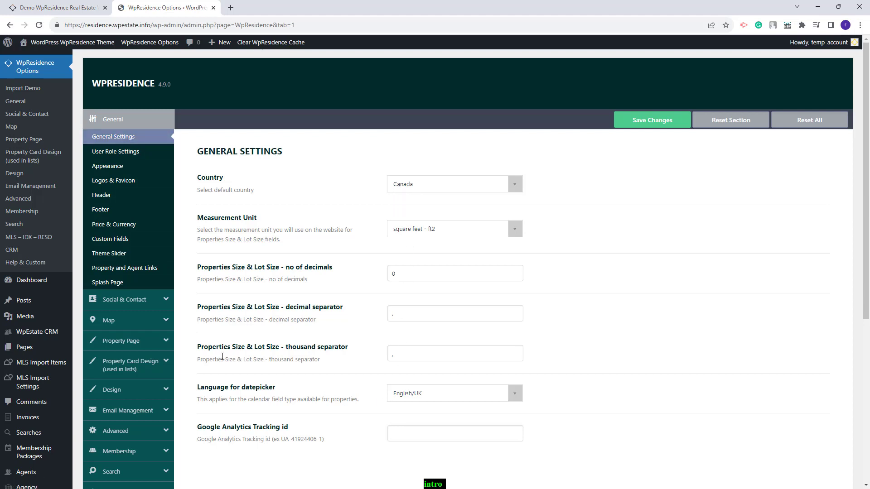
left_click(103, 182)
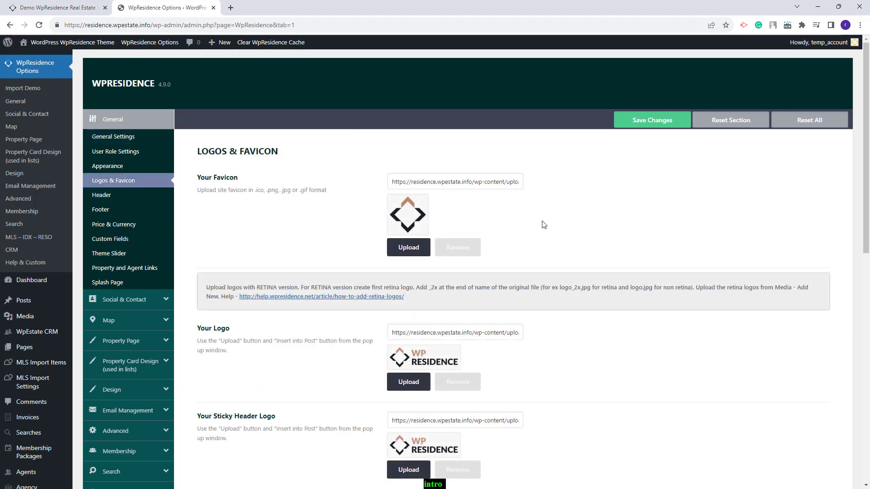
scroll(543, 225, "down", 1)
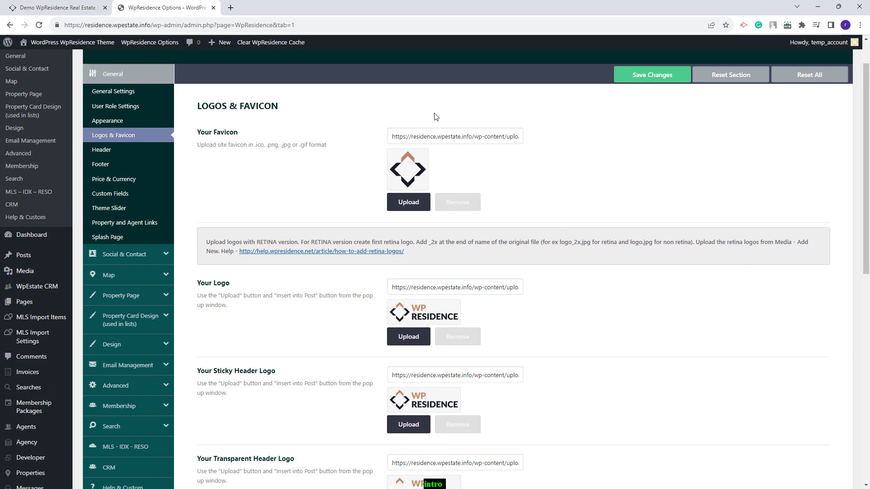
left_click(144, 254)
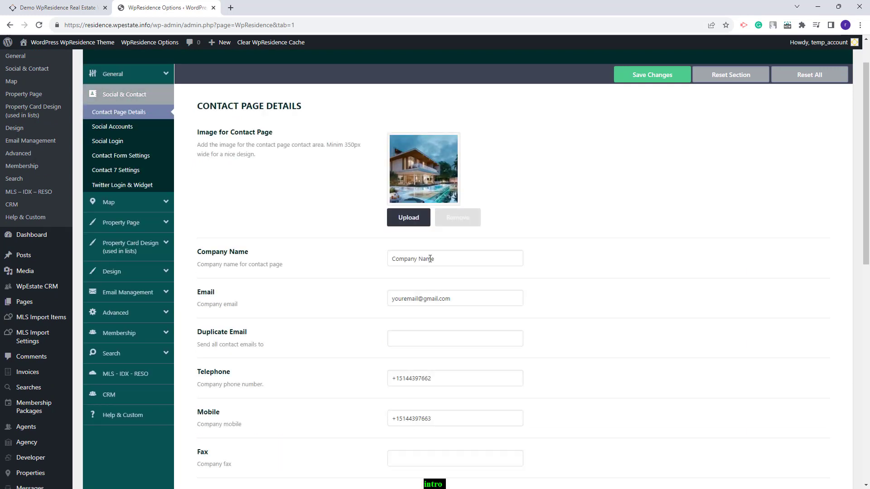
Switch the Map system to google maps and bring up Property Page design options.
left_click(109, 202)
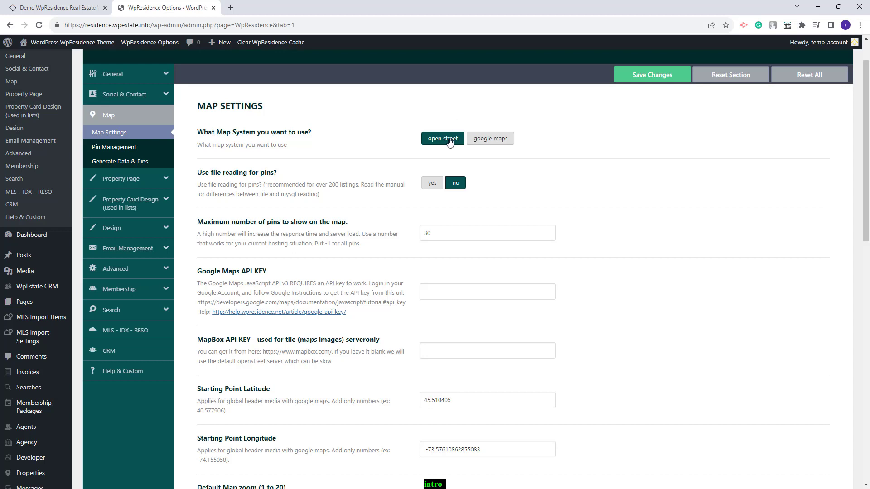
left_click(491, 141)
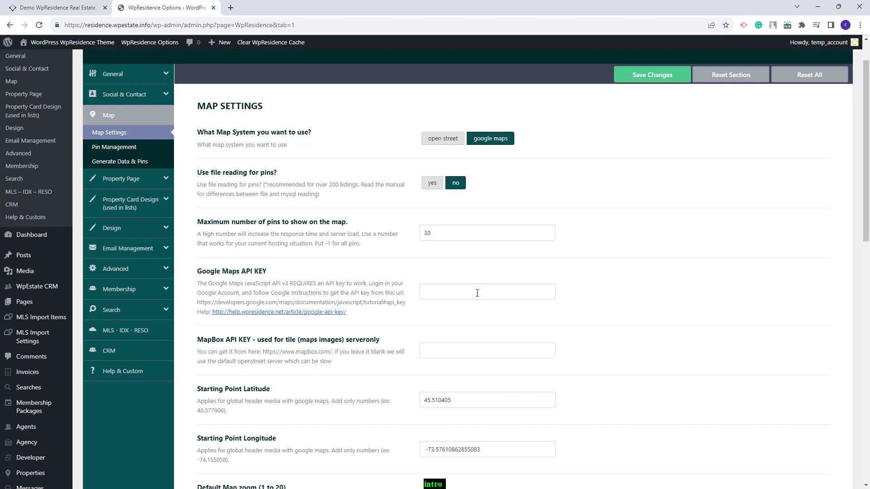
left_click(127, 178)
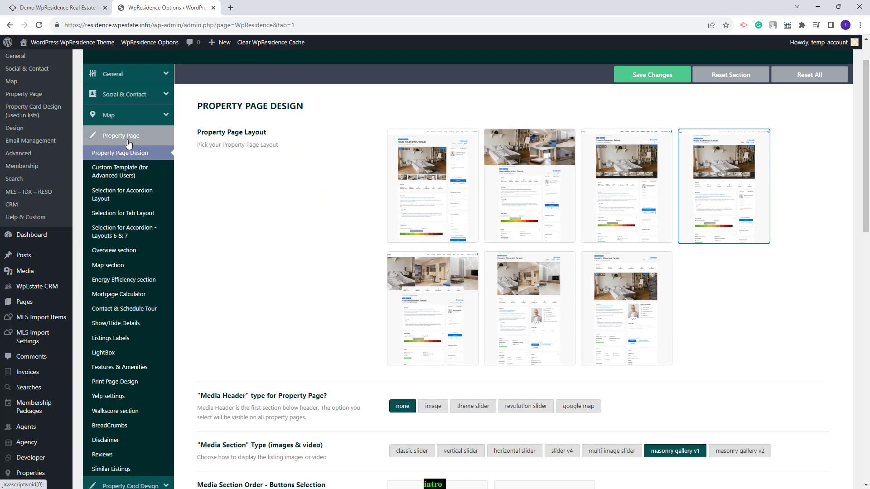
Review the property card design, Design and Email Management options.
scroll(129, 143, "down", 4)
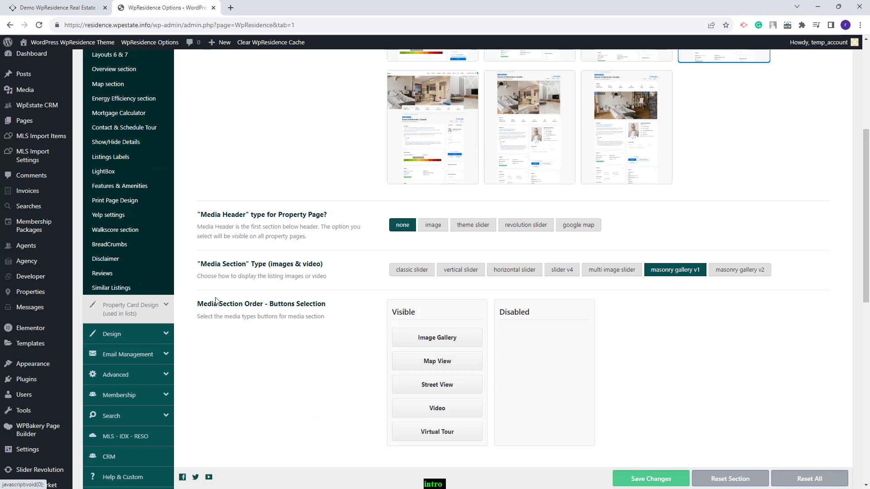
left_click(132, 305)
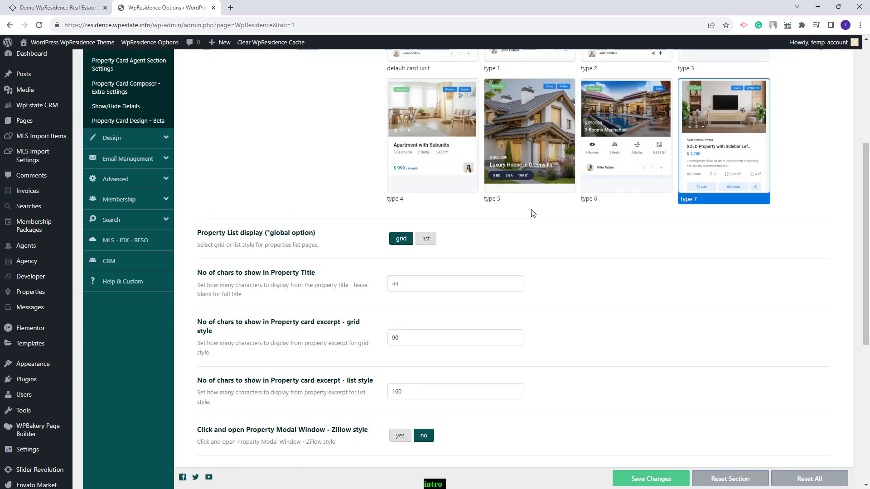
left_click(109, 138)
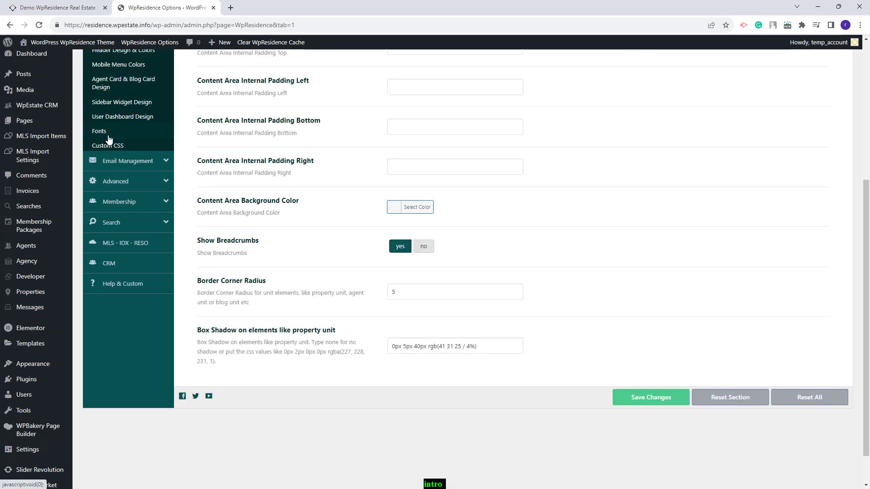
scroll(109, 139, "up", 3)
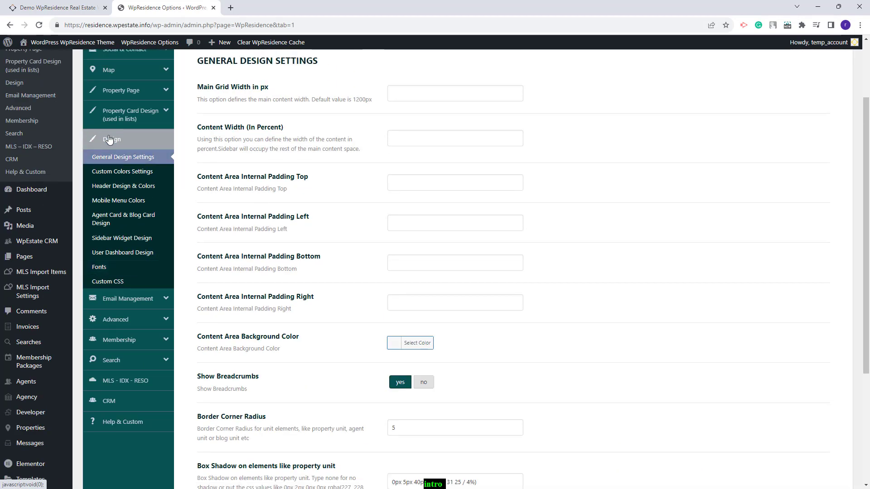
left_click(122, 299)
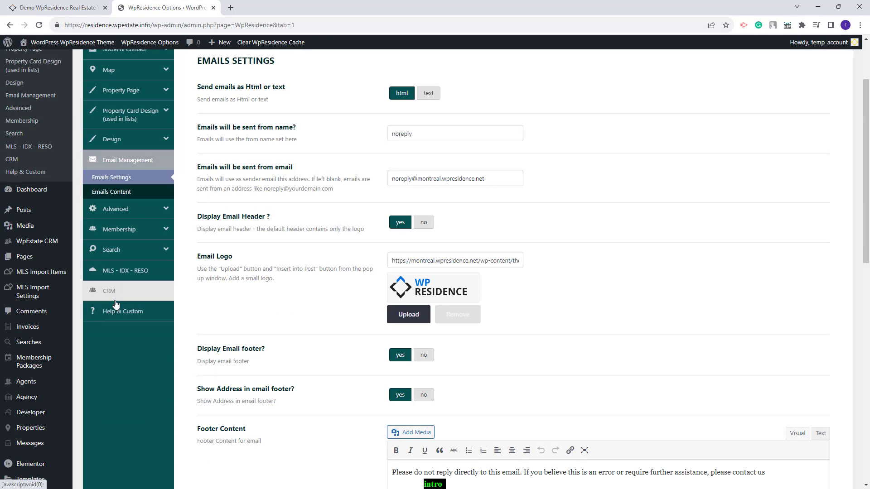
Review Membership payments (PayPal, Stripe, WooCommerce) and the Advanced Search Form settings.
left_click(115, 230)
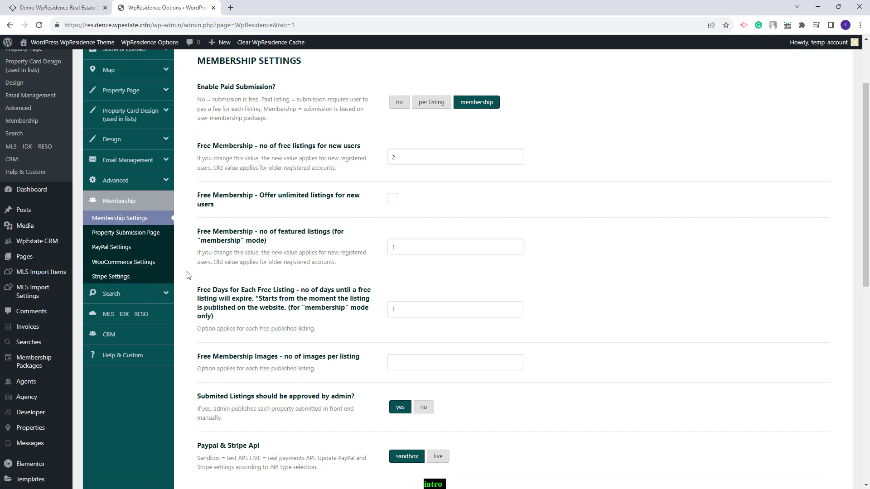
left_click(130, 248)
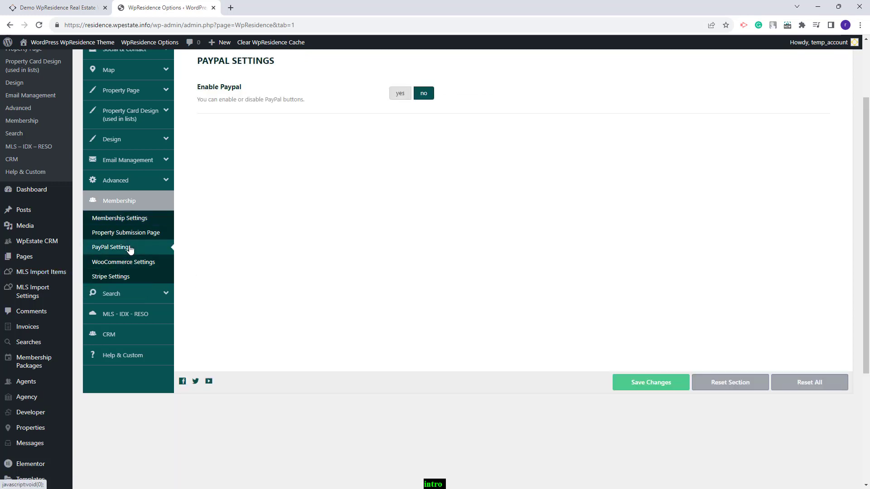
left_click(117, 276)
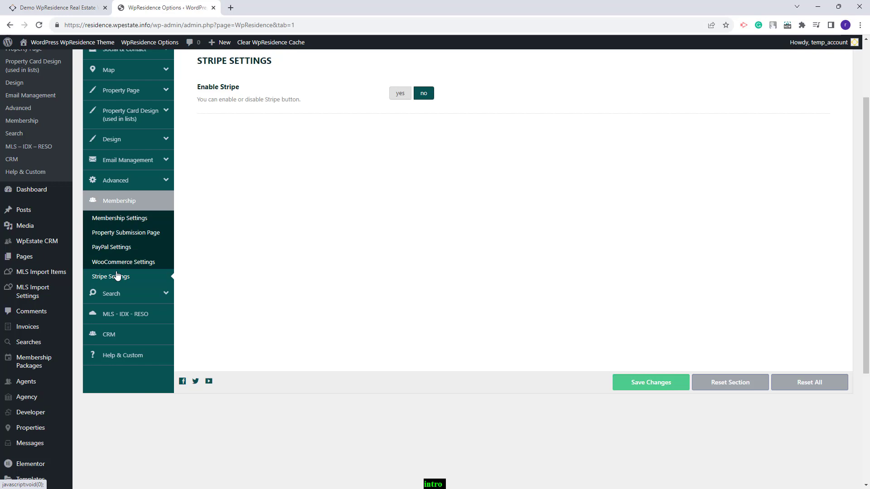
left_click(115, 265)
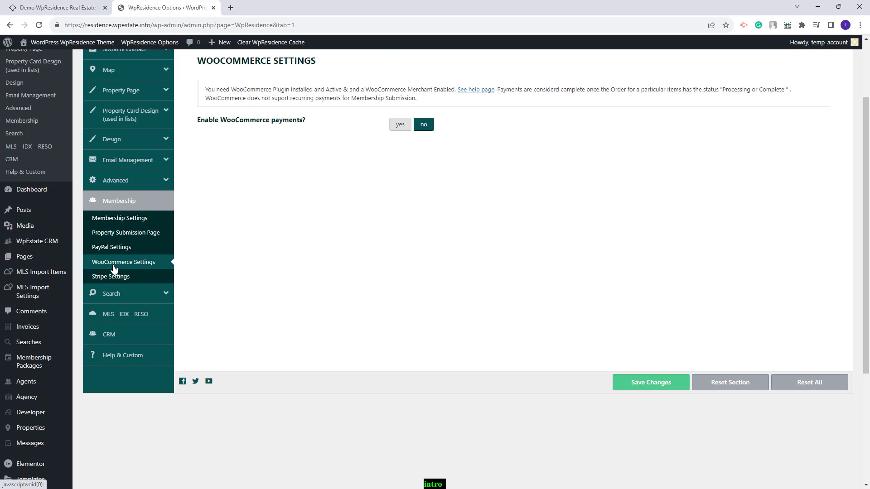
left_click(116, 295)
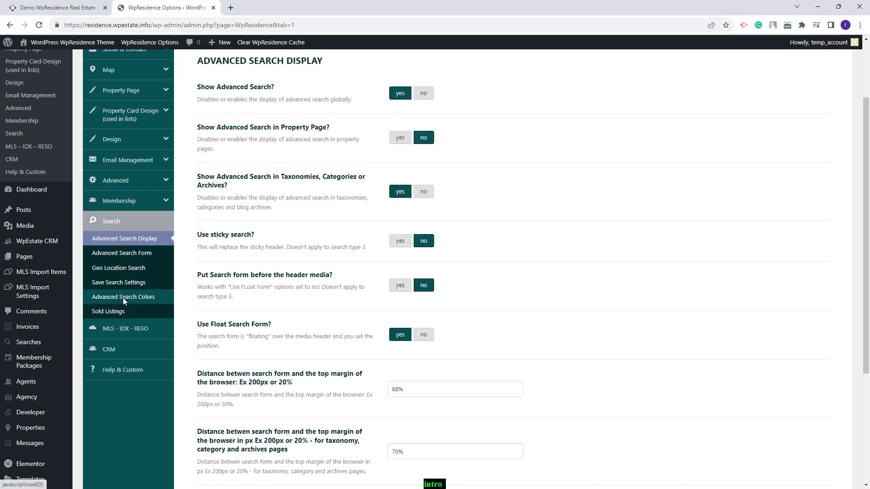
left_click(121, 252)
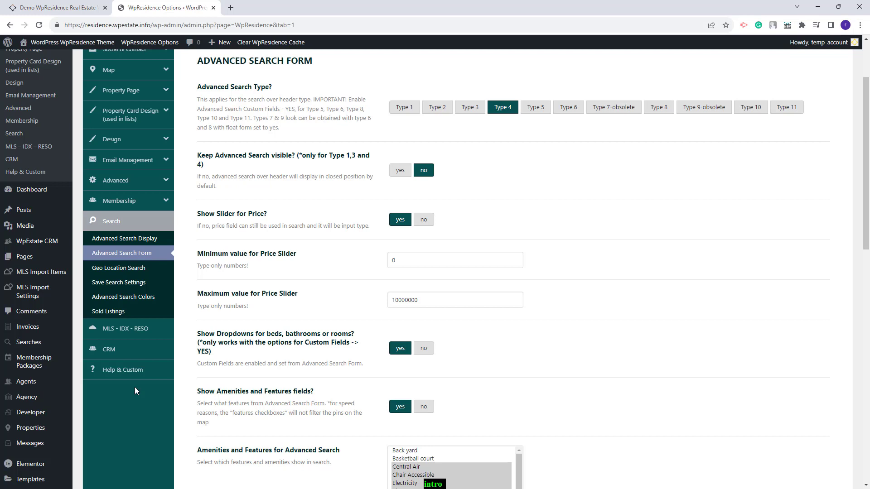
Open the site front page in a new tab and scroll through the Montréal homepage.
right_click(76, 43)
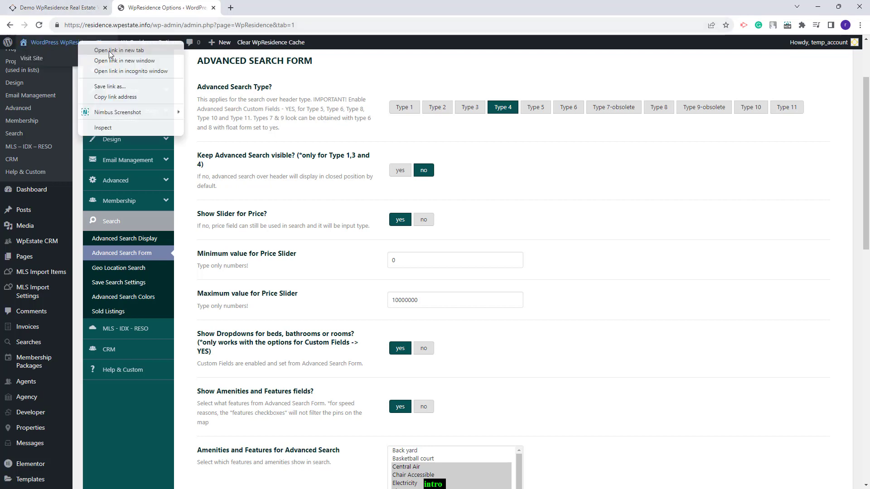
left_click(234, 32)
left_click(272, 8)
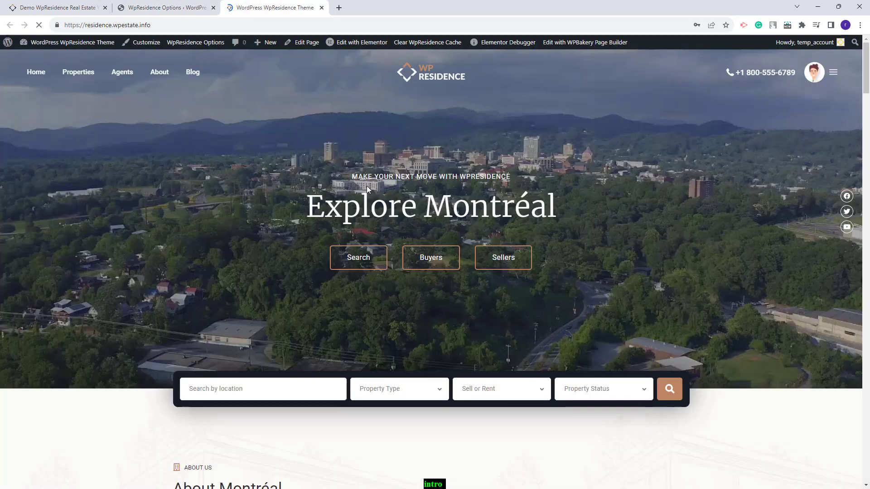
scroll(360, 183, "down", 4)
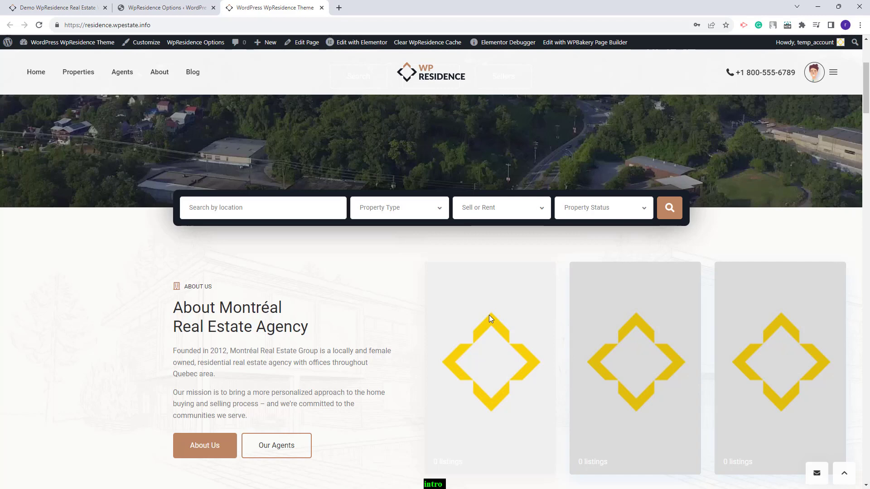
scroll(790, 361, "down", 2)
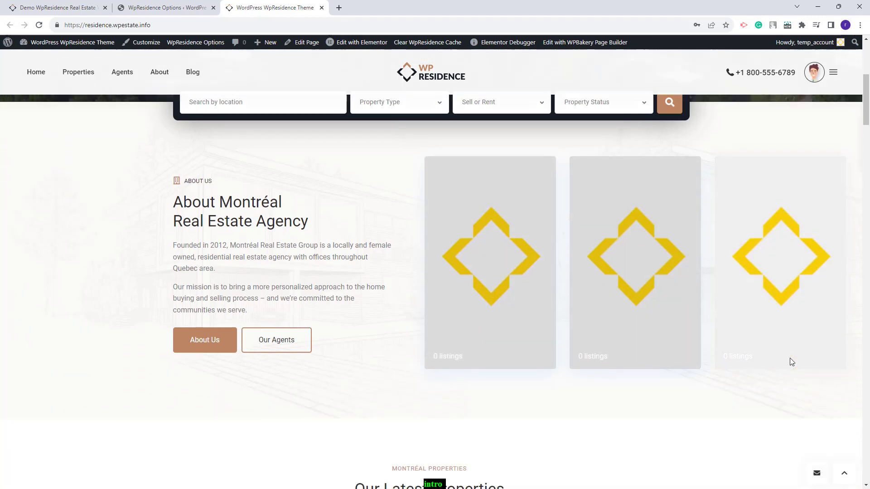
scroll(790, 361, "down", 10)
scroll(556, 366, "down", 2)
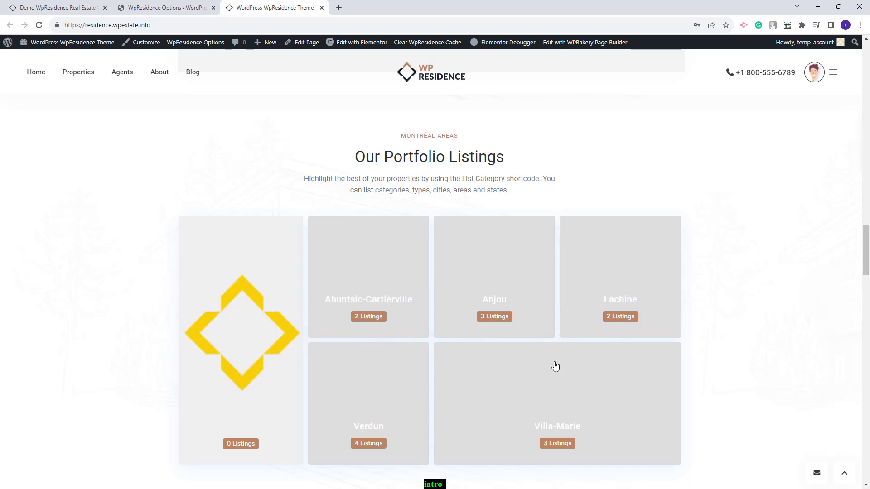
Open the homepage's 'Edit with Elementor' link in a new tab and switch to it.
mouse_move(388, 48)
right_click(360, 44)
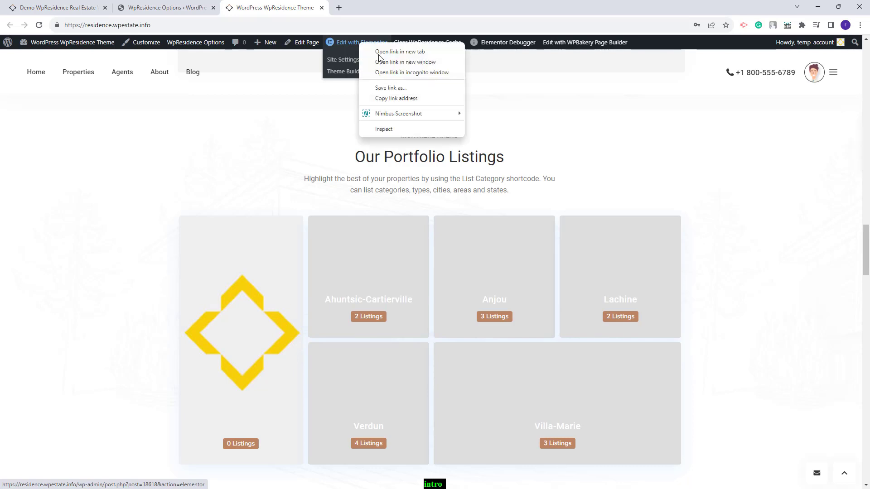
left_click(380, 51)
left_click(386, 7)
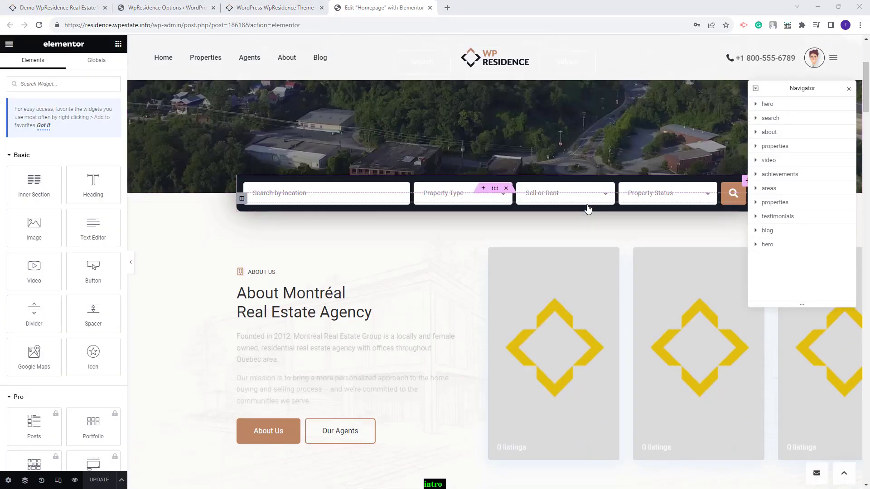
Select the About section's Display Categories widget and expand its Type term list.
scroll(588, 208, "down", 2)
left_click(588, 208)
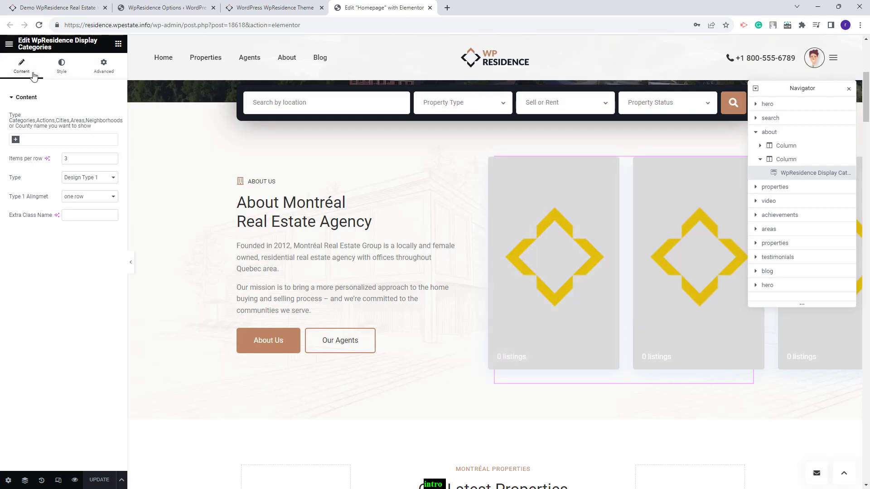
left_click(16, 141)
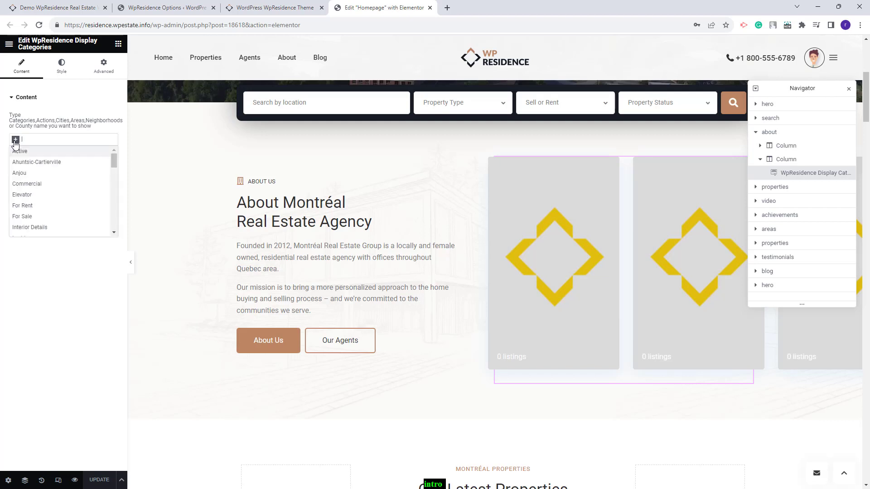
Add Ahuntsic-Cartierville, Anjou and For Rent to the widget's Type field.
left_click(27, 162)
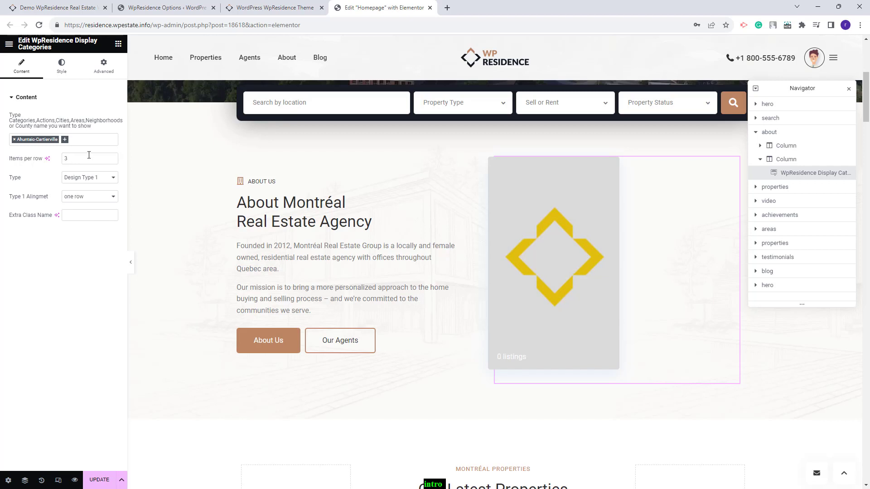
left_click(66, 139)
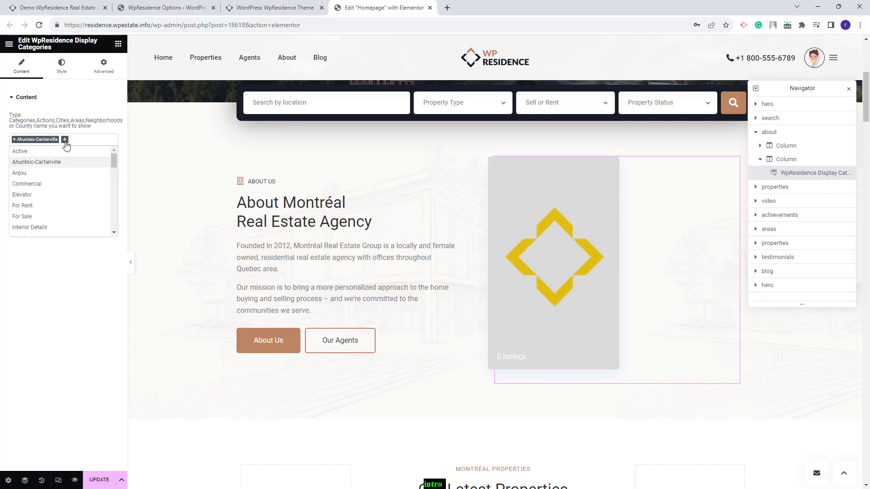
left_click(48, 174)
left_click(86, 142)
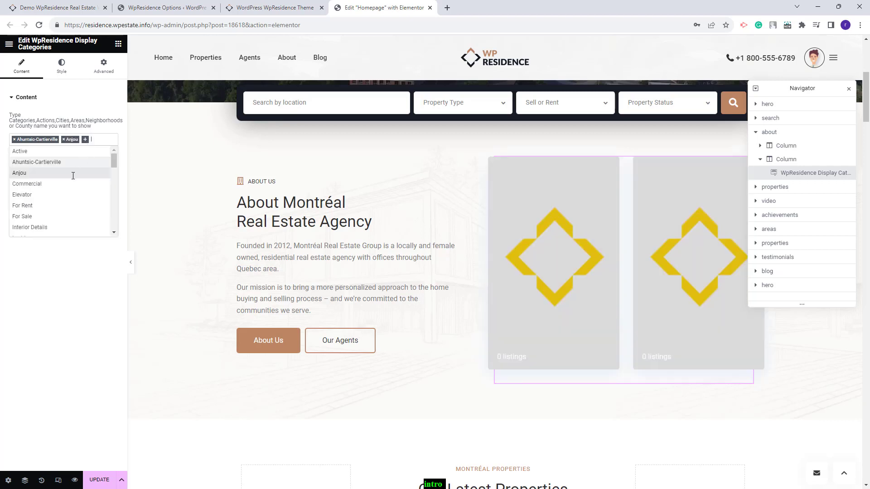
left_click(20, 208)
Select the areas section's Portfolio Listings tall category card widget.
scroll(466, 206, "down", 10)
scroll(467, 212, "down", 10)
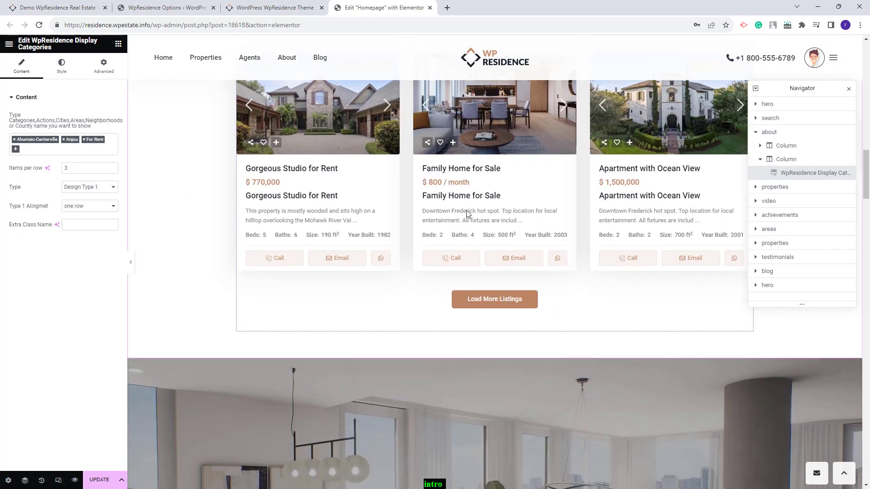
left_click(467, 211)
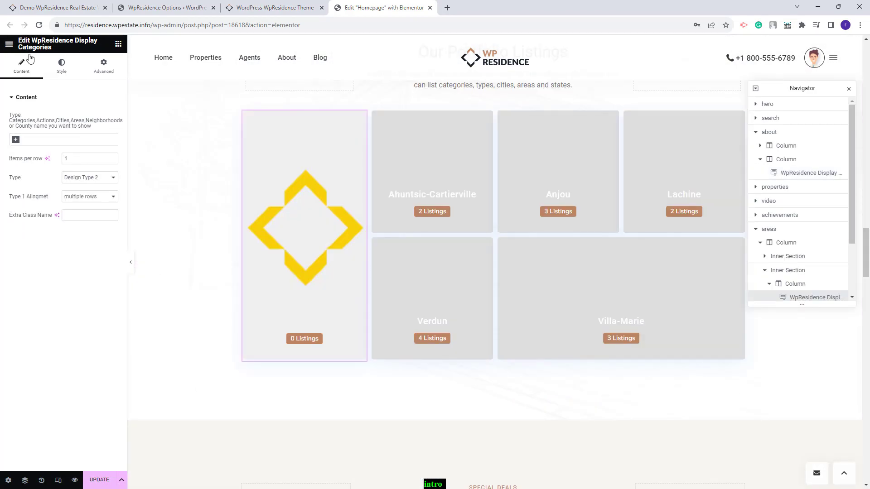
Set the tall Portfolio Listings card to the Commercial category and select the neighbourhood grid beside it.
left_click(17, 140)
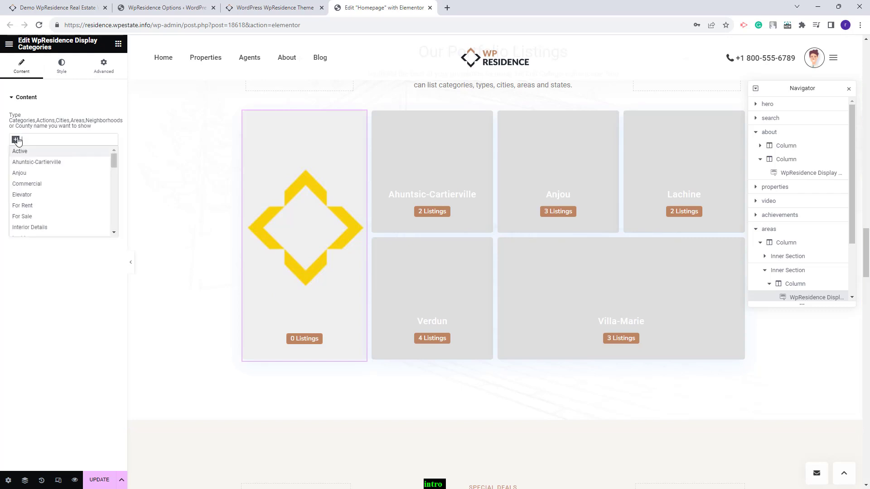
left_click(33, 185)
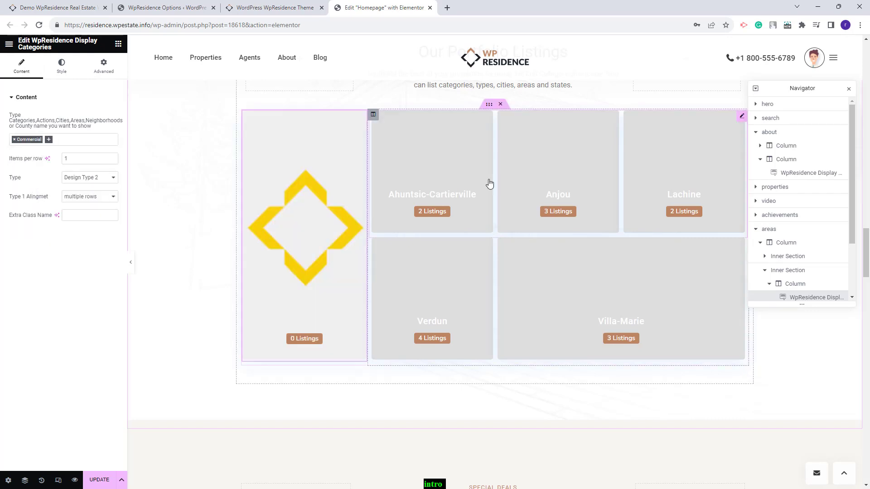
left_click(490, 184)
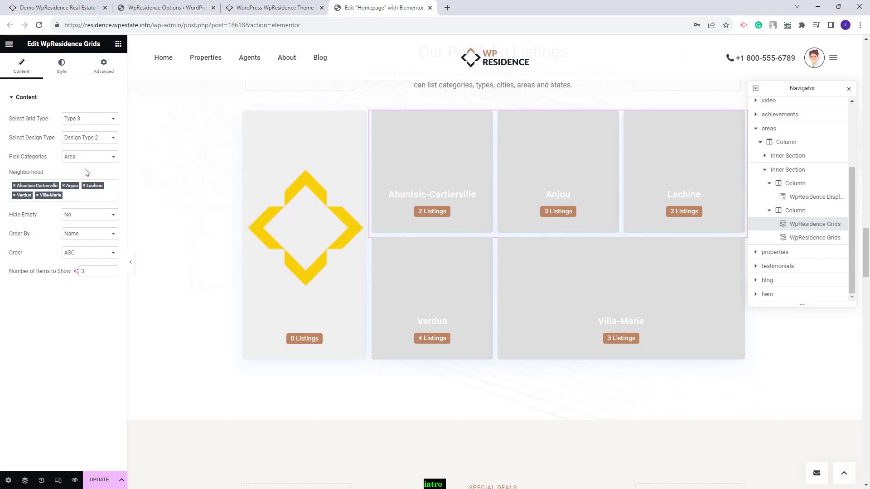
Open the Ahuntsic-Cartierville neighbourhood for editing under Properties > Neighborhood.
left_click(208, 8)
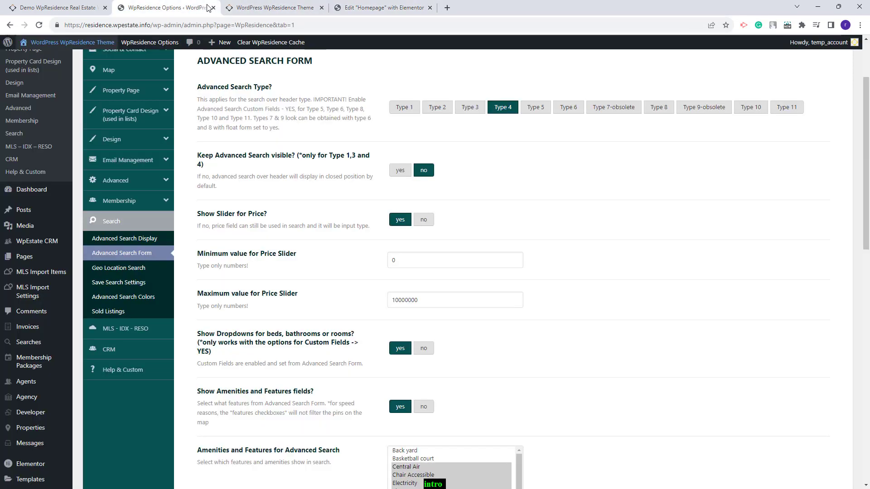
mouse_move(25, 429)
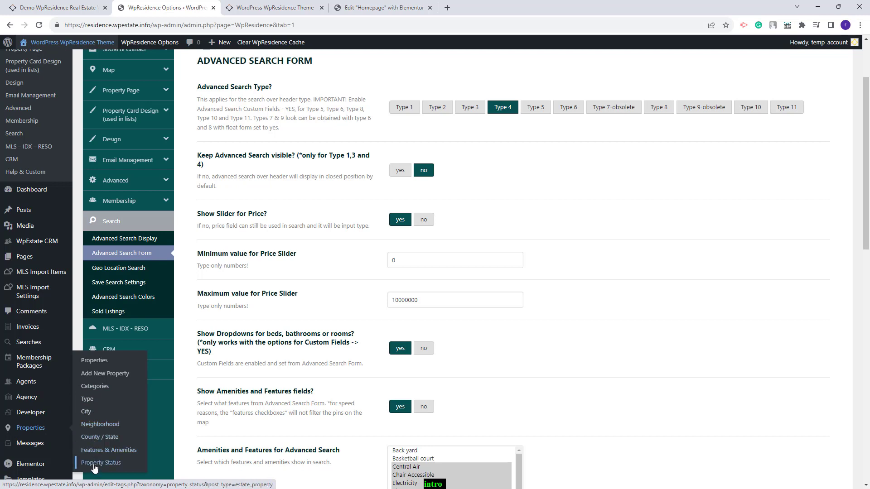
left_click(93, 425)
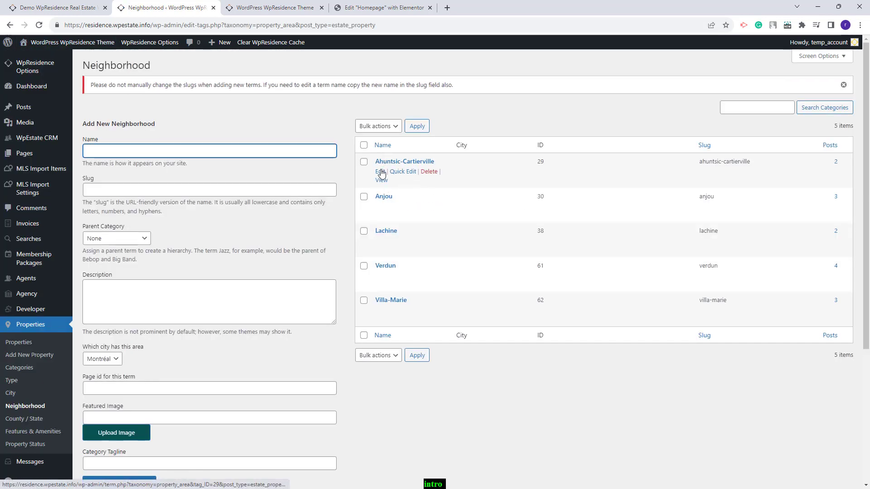
left_click(379, 173)
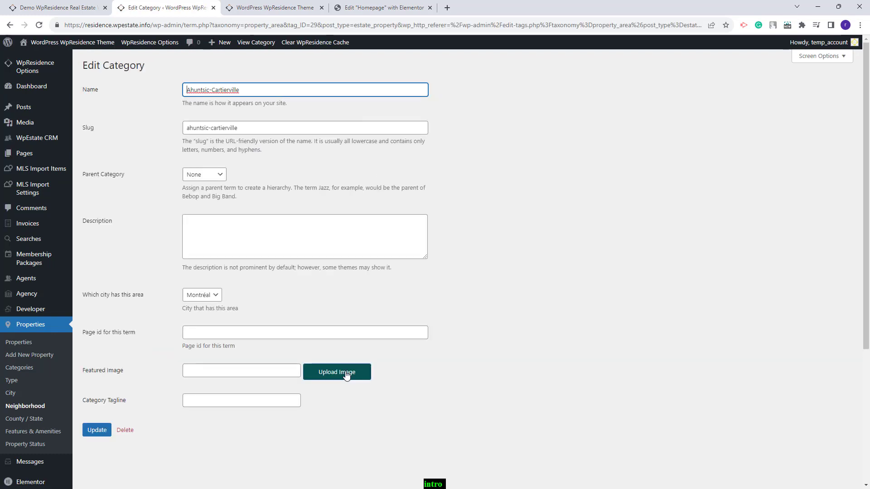
Upload city3.jpg, set it as the neighbourhood's featured image, and update.
left_click(346, 373)
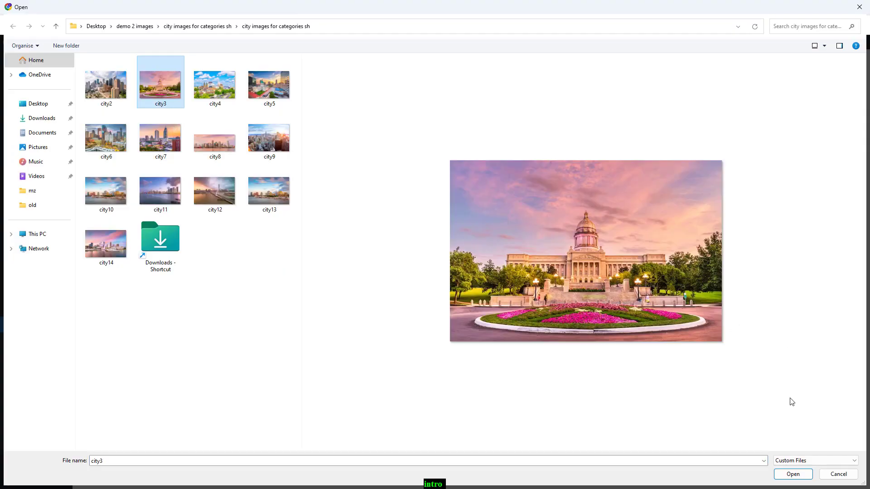
left_click(793, 474)
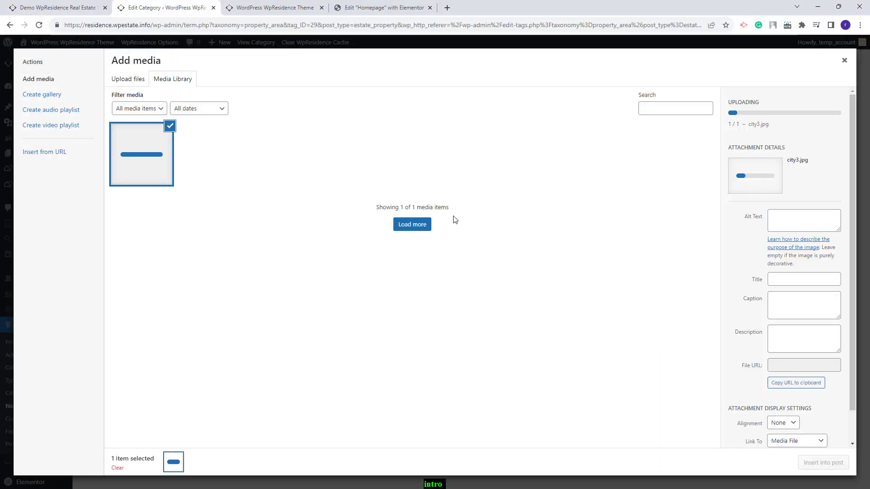
left_click(823, 463)
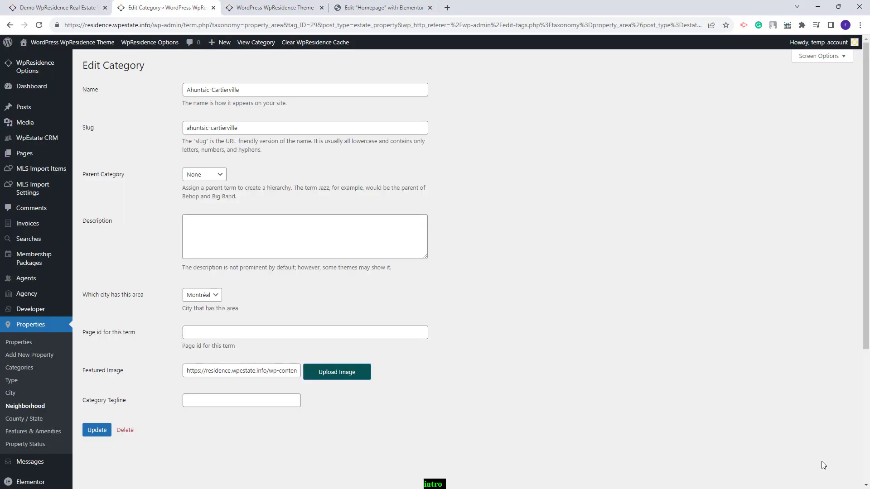
left_click(108, 433)
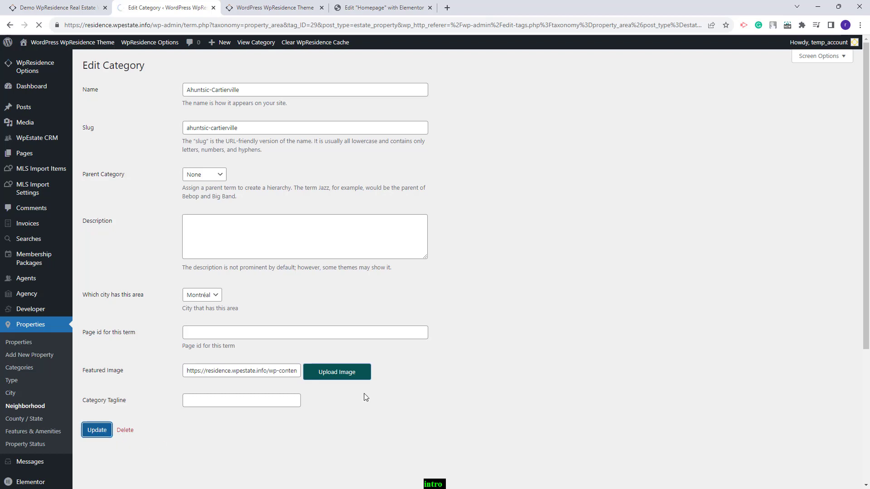
Reload the front-end homepage and scroll down to confirm the neighbourhood tiles show photos.
left_click(295, 8)
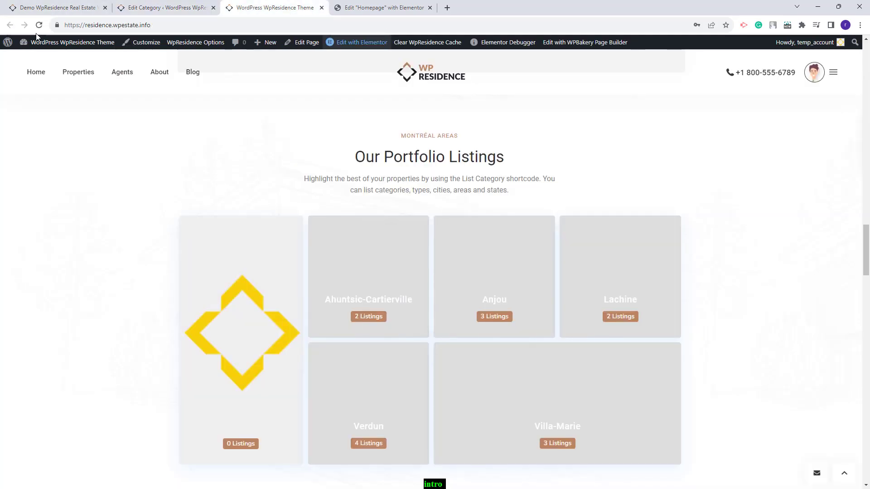
left_click(39, 26)
mouse_move(79, 72)
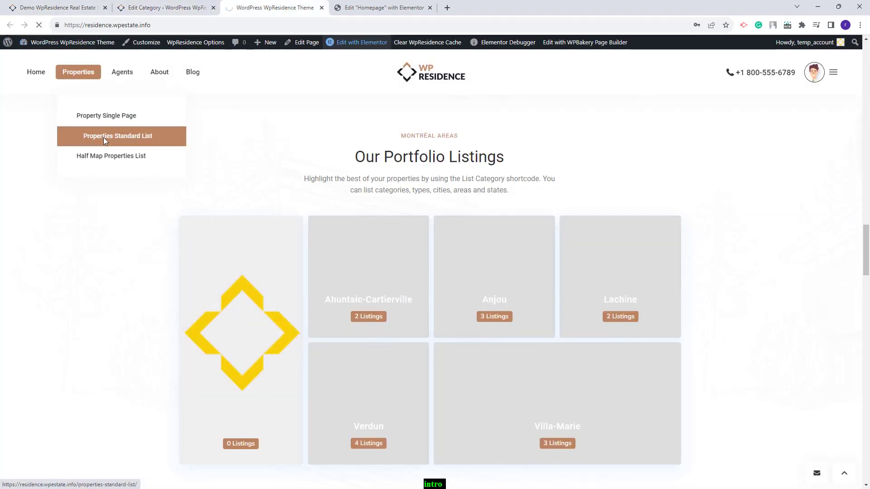
scroll(356, 290, "down", 1)
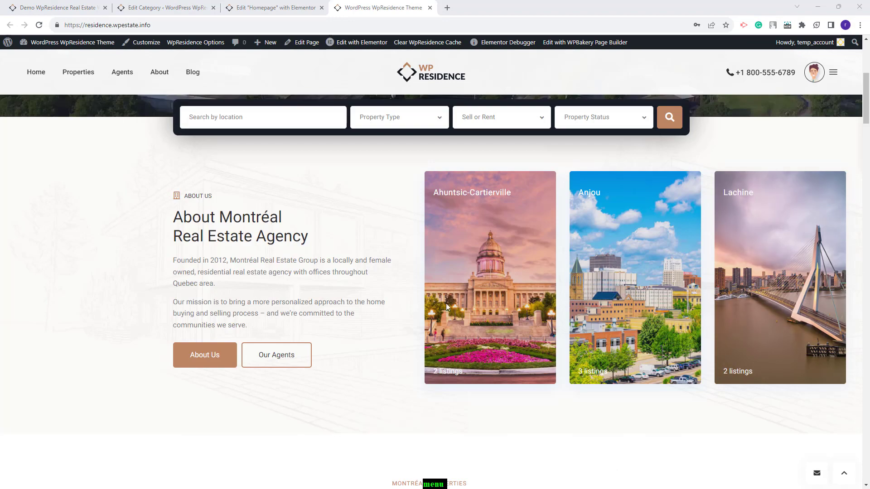
scroll(752, 325, "down", 10)
scroll(685, 346, "down", 15)
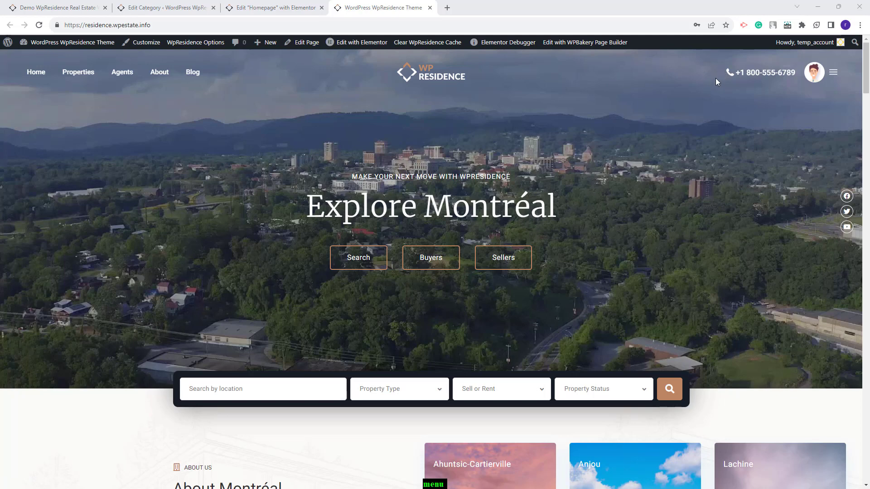
Assign the Contact menu to the Header 6 Second Menu location, save, and reload the homepage.
left_click(164, 8)
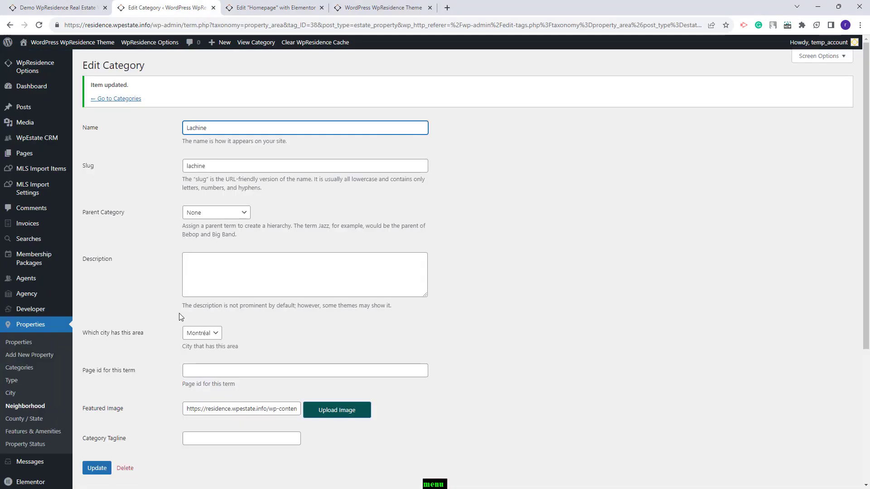
scroll(179, 317, "down", 5)
mouse_move(32, 323)
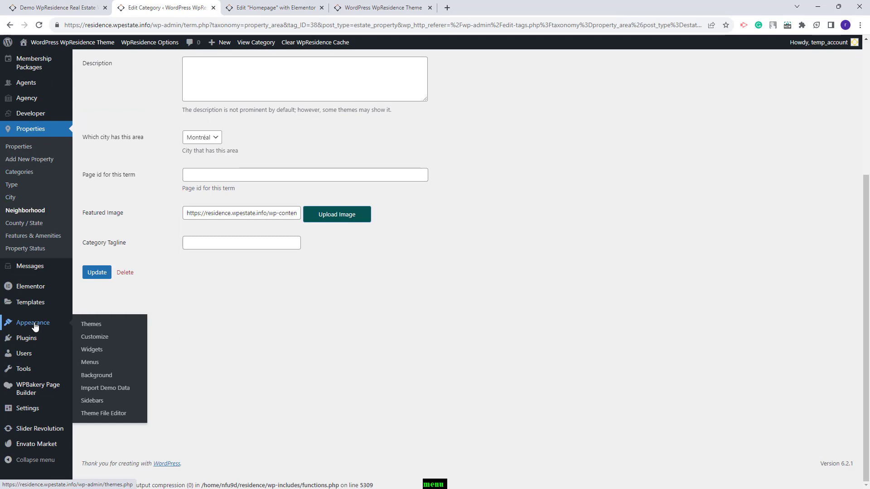
left_click(87, 363)
left_click(182, 116)
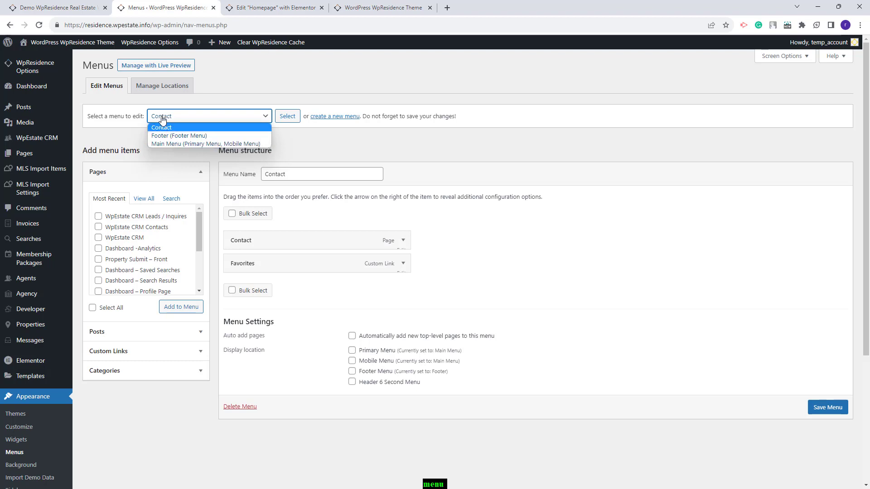
left_click(352, 382)
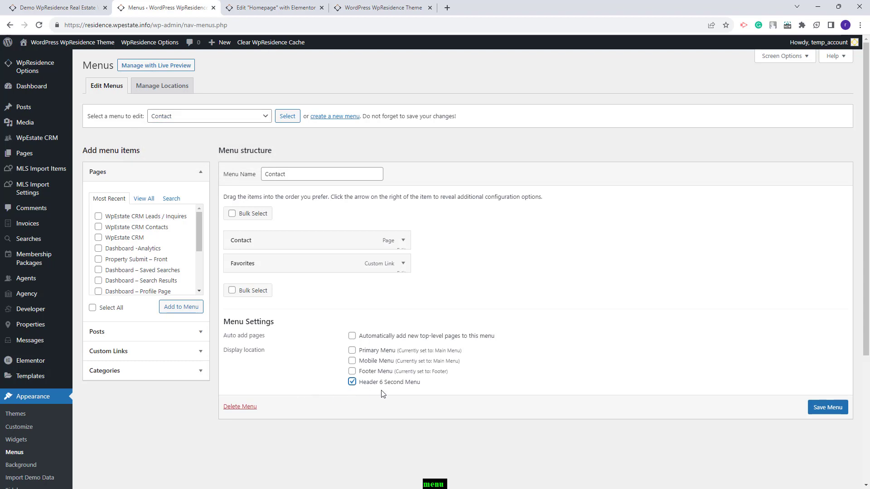
left_click(828, 407)
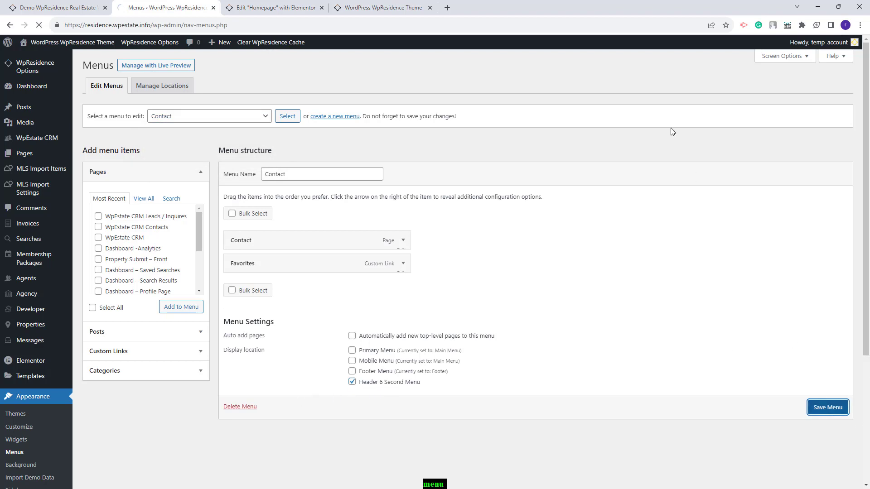
key("ctrl+4")
key("F5")
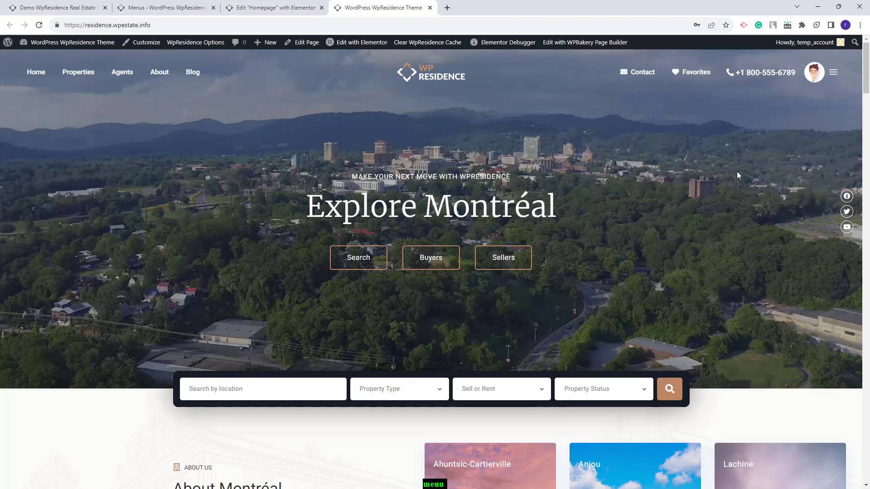
Open the hero section's Style background settings and inspect its header-optim.mp4 video link.
left_click(272, 15)
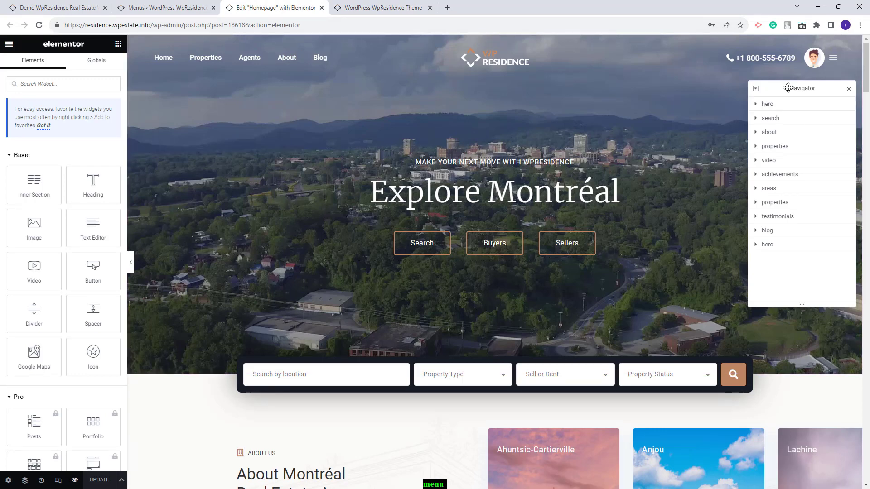
left_click(780, 105)
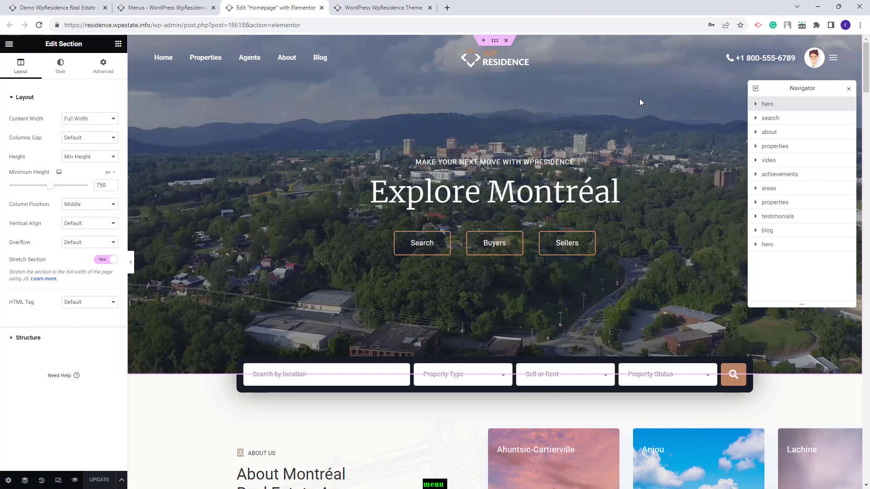
left_click(61, 66)
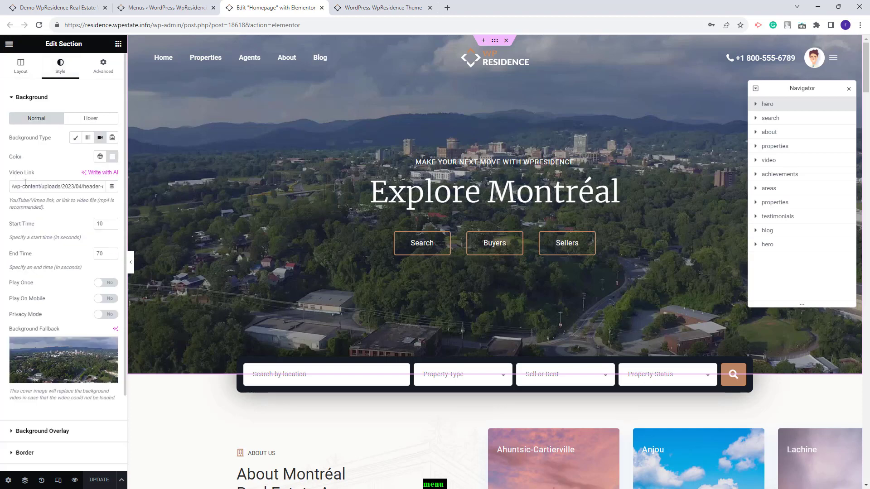
left_click_drag(13, 186, 113, 188)
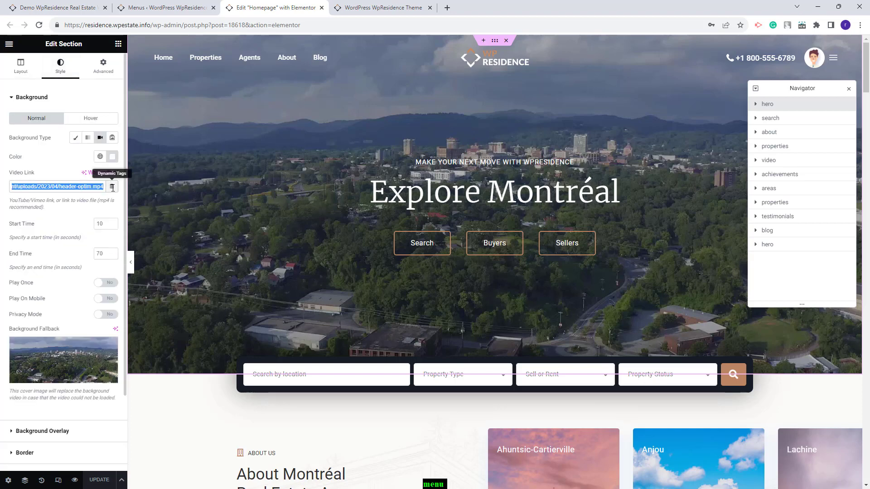
mouse_move(28, 352)
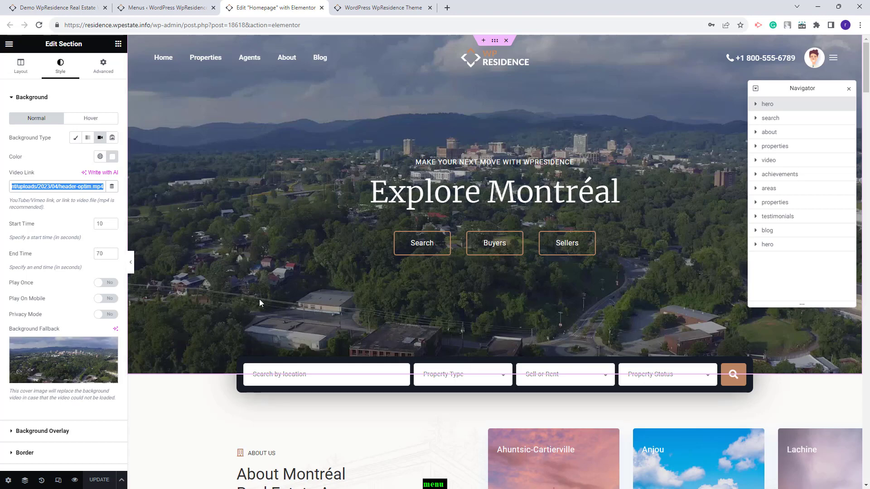
Review the MAKE YOUR NEXT MOVE tagline, Explore Montréal heading, and Search and Buyers button links.
left_click(510, 160)
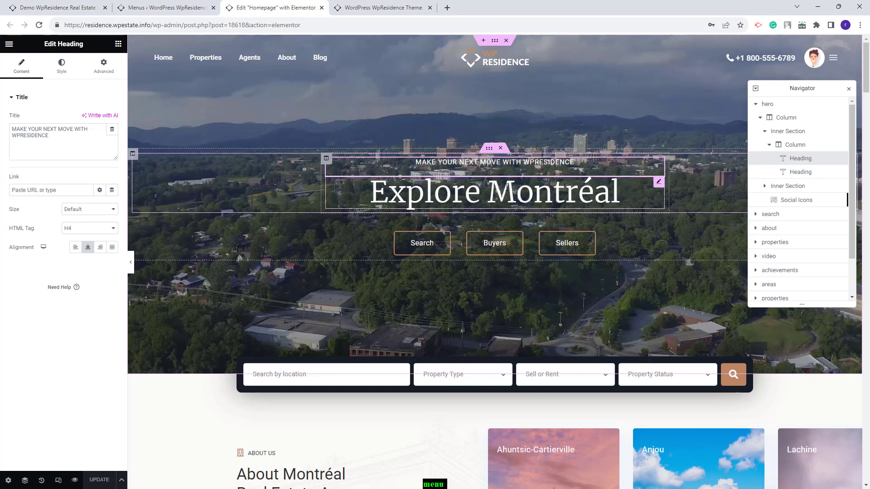
left_click_drag(53, 139, 11, 130)
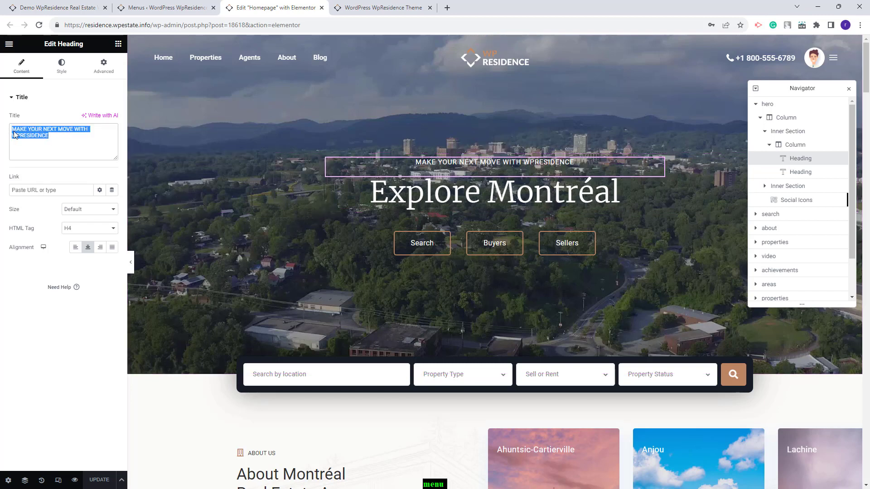
left_click(504, 194)
key("End")
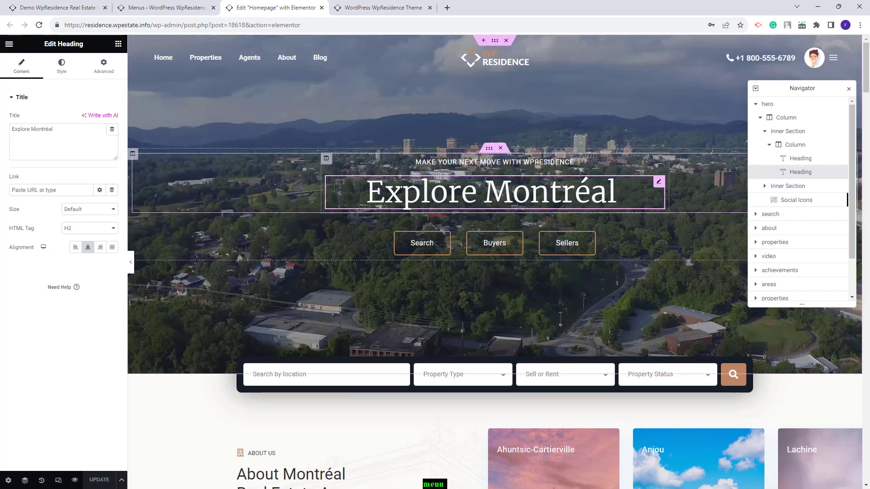
left_click(445, 252)
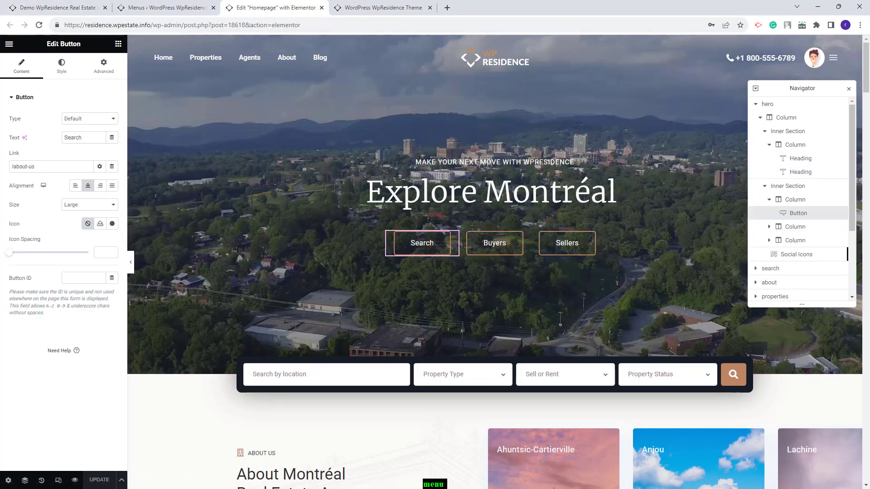
left_click_drag(45, 168, 20, 167)
left_click(516, 254)
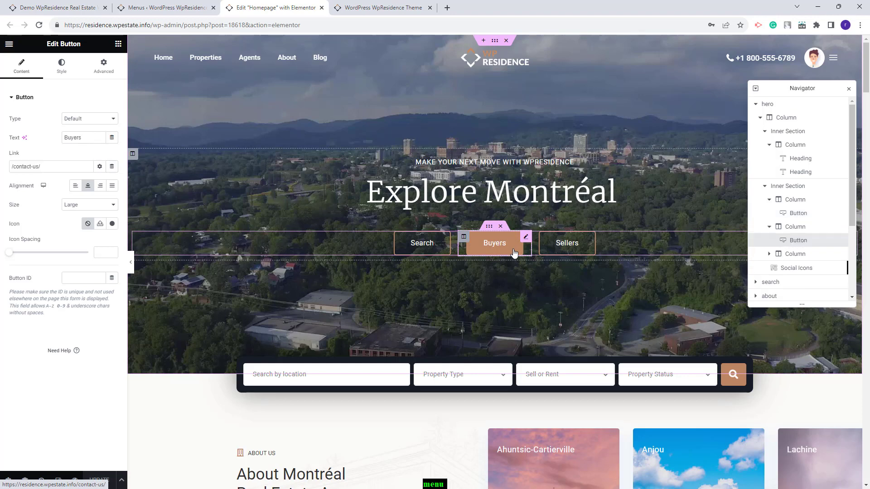
Check the Facebook, Twitter and Youtube links in the hero's Social Icons widget.
left_click(796, 267)
left_click_drag(816, 88, 749, 87)
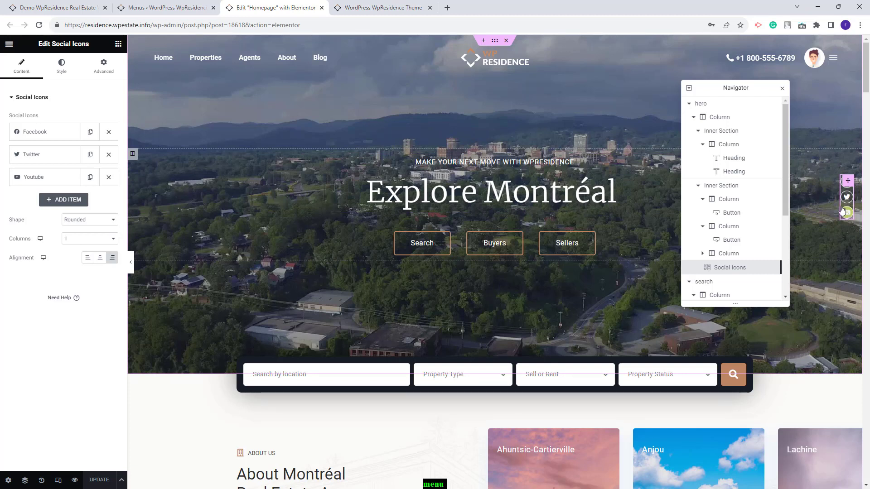
left_click(60, 136)
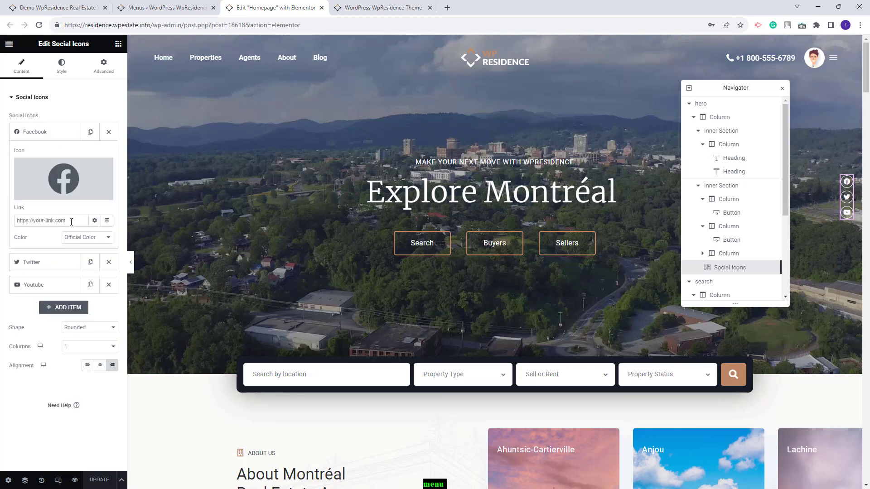
left_click(62, 263)
left_click(57, 288)
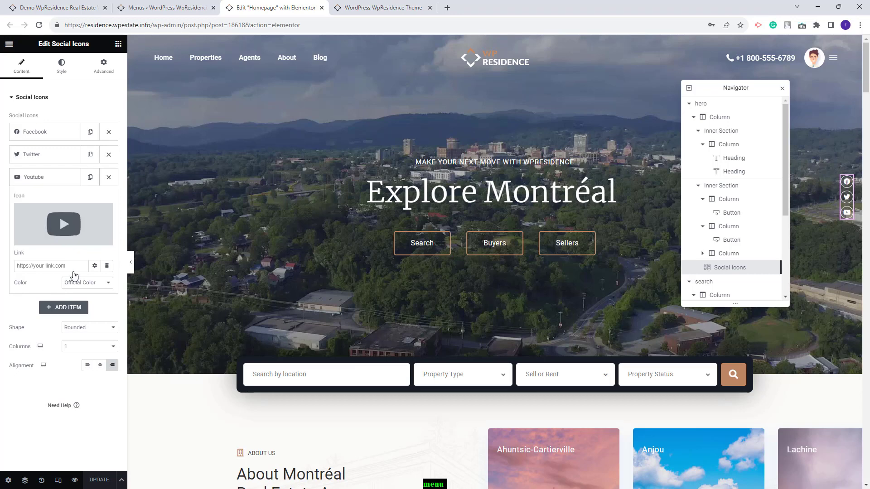
left_click(704, 282)
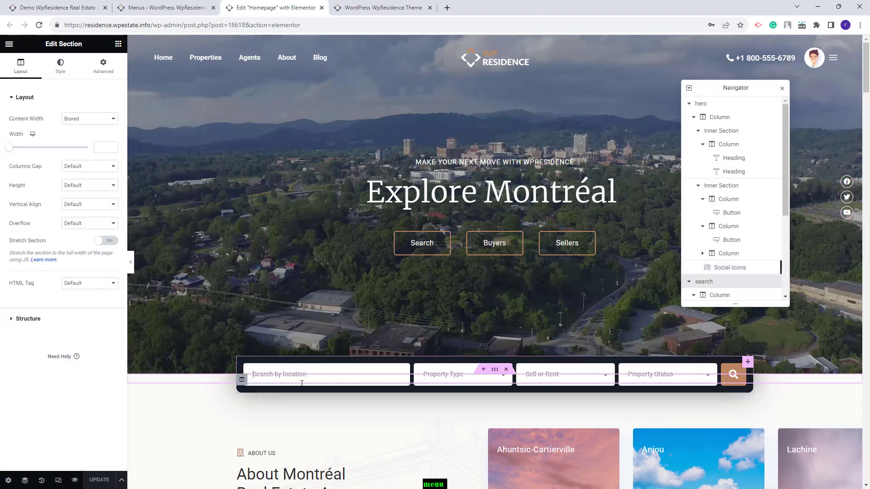
Review the Search Form Builder's Form Fields list, then select the About section.
left_click(484, 389)
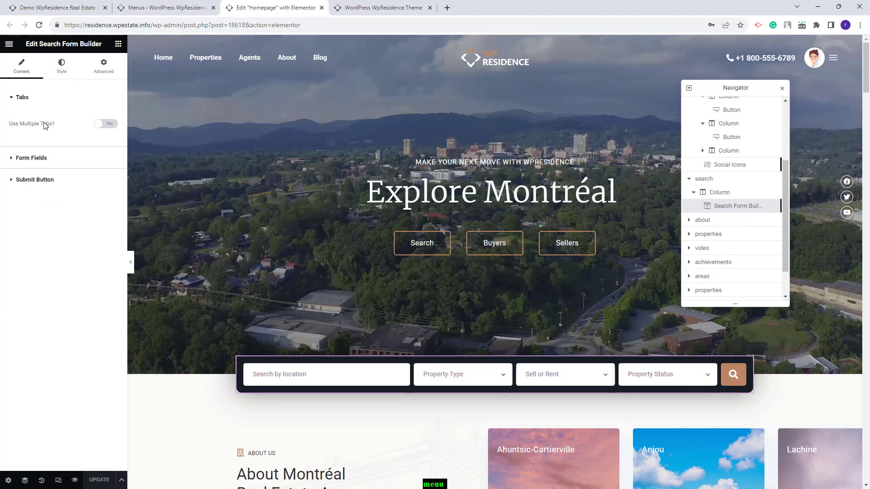
left_click(32, 157)
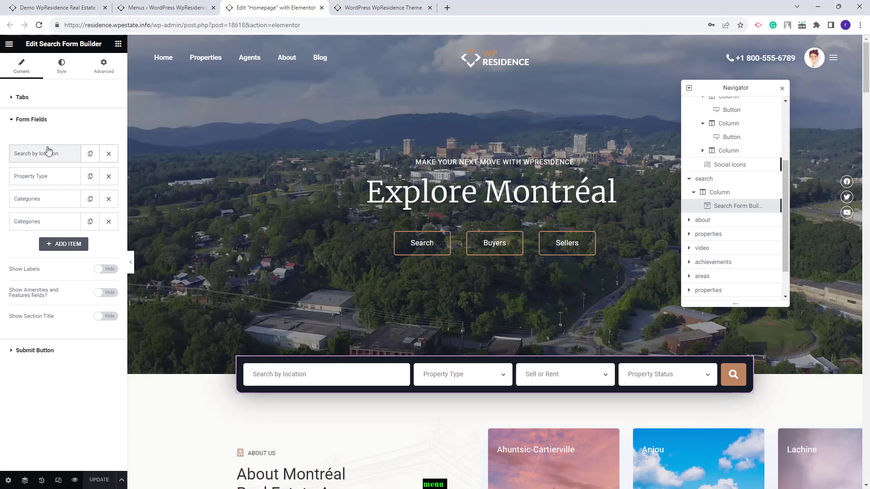
left_click(736, 220)
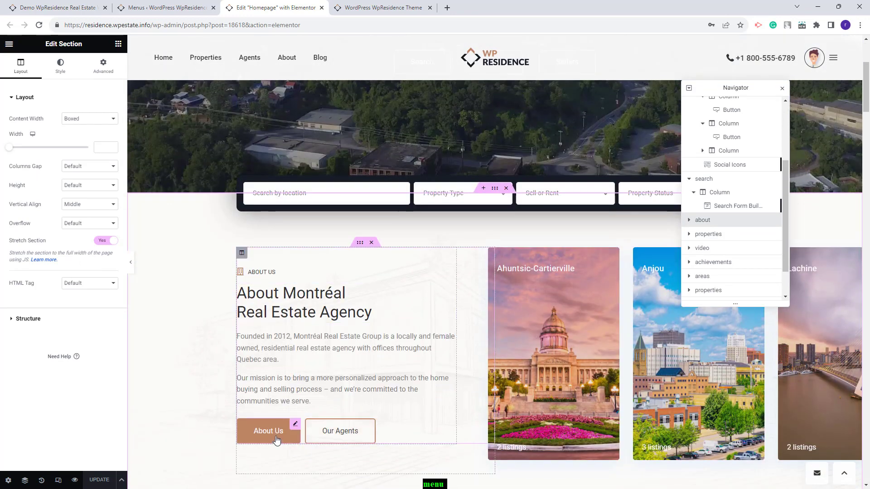
Inspect the About neighbourhood cards, ABOUT US icon box, heading and About Us button, then select properties.
left_click(530, 298)
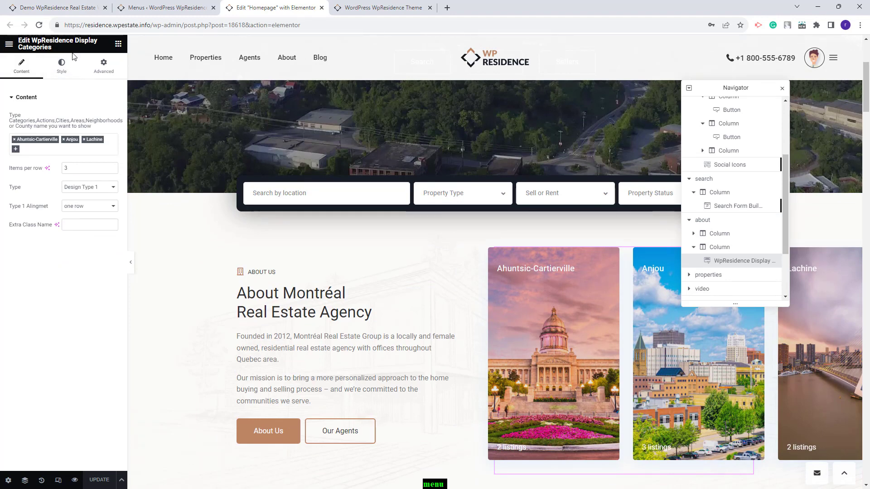
left_click(271, 272)
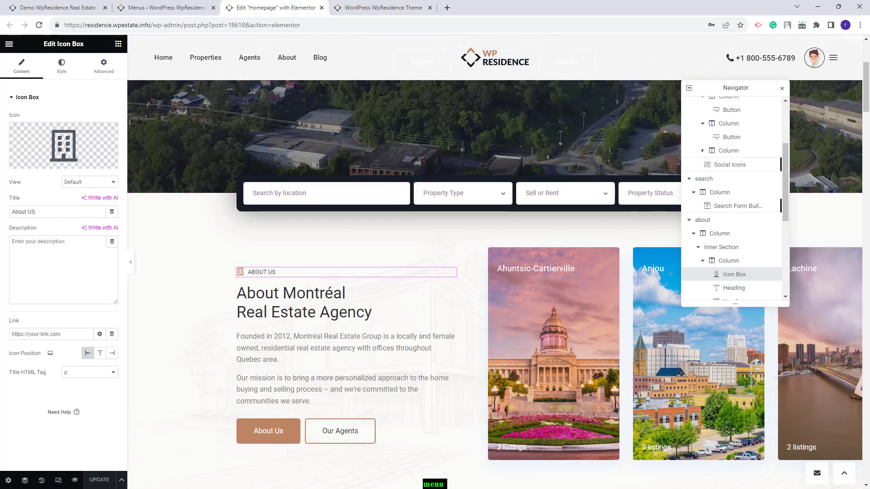
left_click(322, 313)
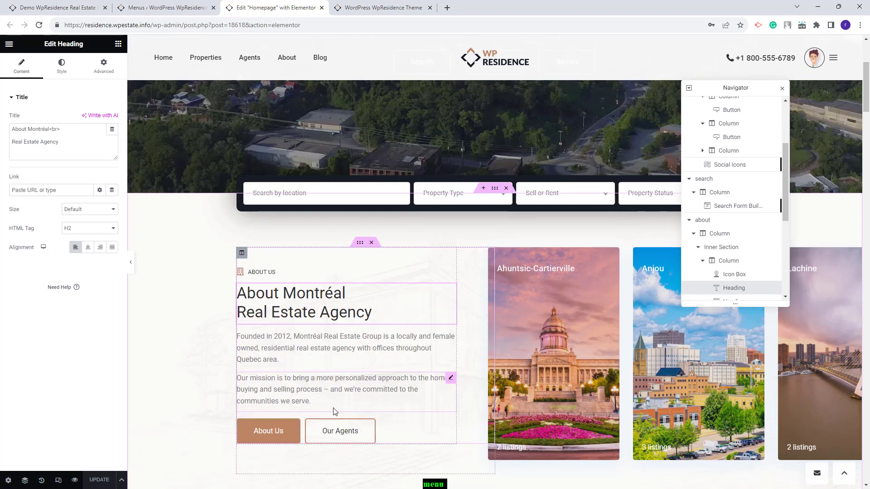
left_click(292, 438)
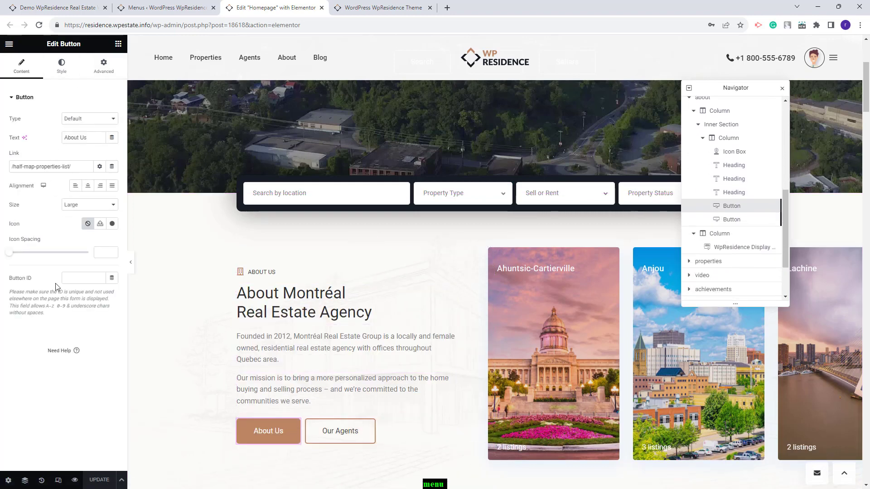
left_click(709, 261)
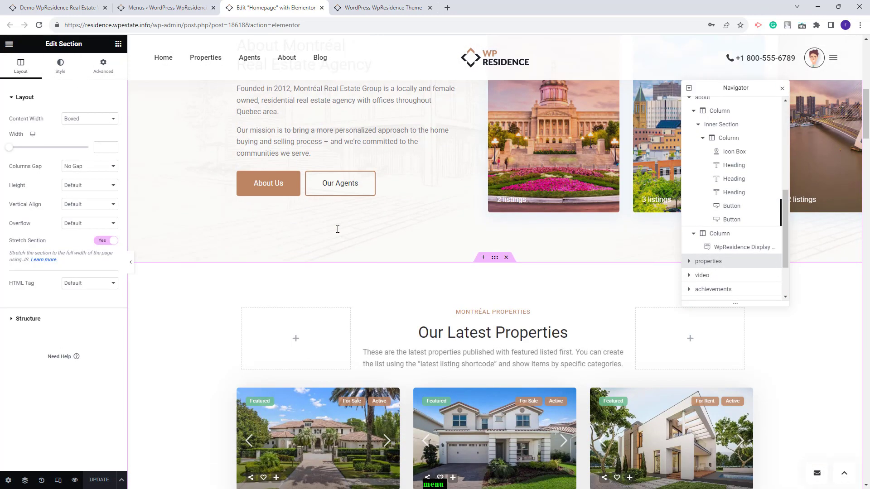
scroll(336, 305, "down", 3)
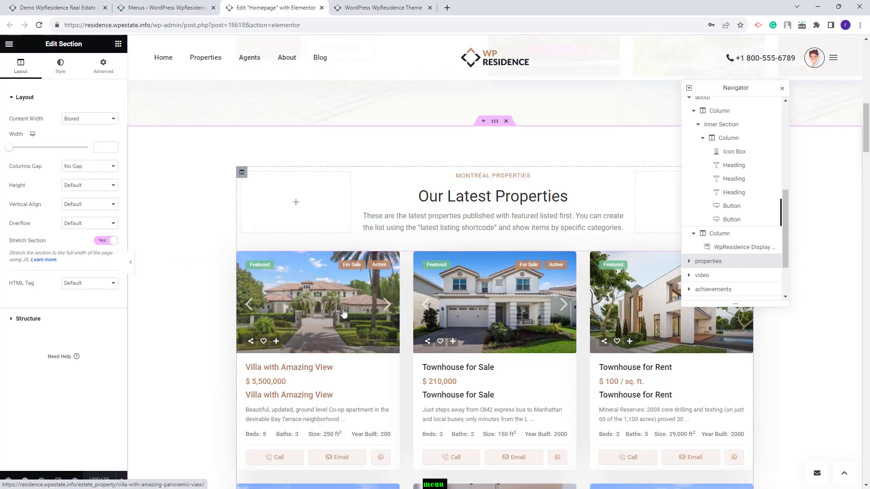
Review the Latest Properties Items List content and Filters, then scroll toward the video section.
left_click(347, 314)
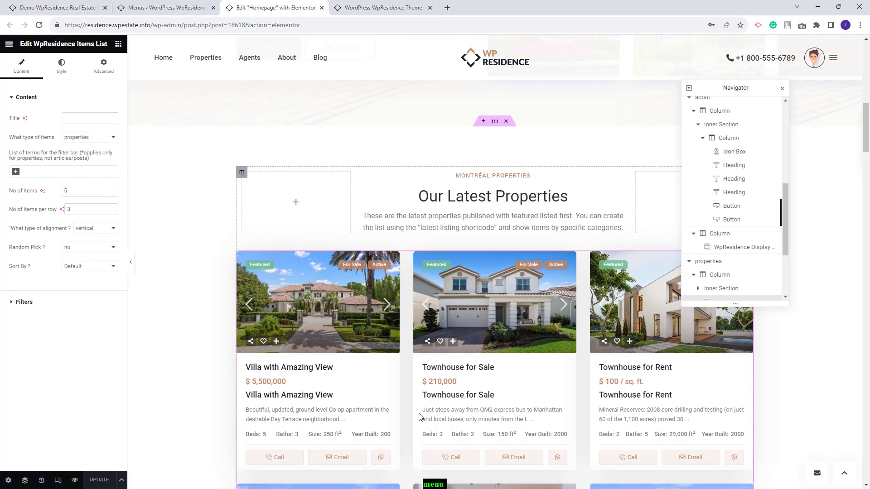
scroll(403, 310, "down", 4)
scroll(403, 310, "up", 3)
scroll(404, 310, "down", 4)
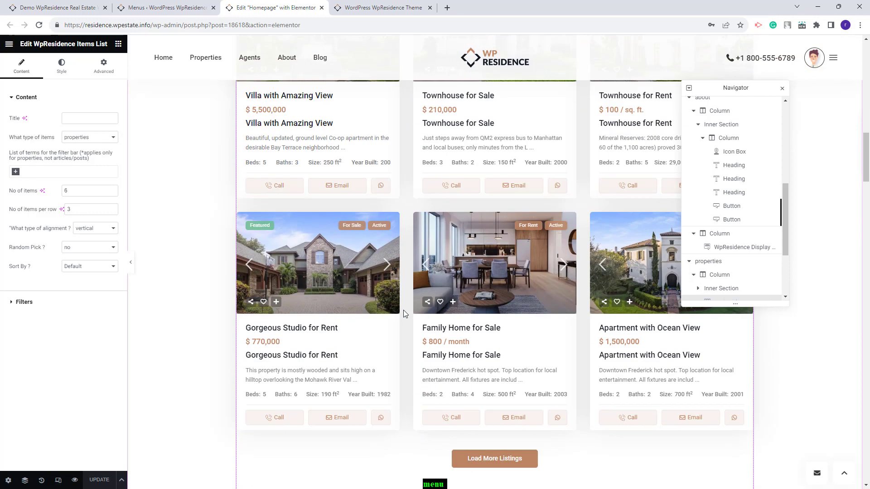
left_click(55, 302)
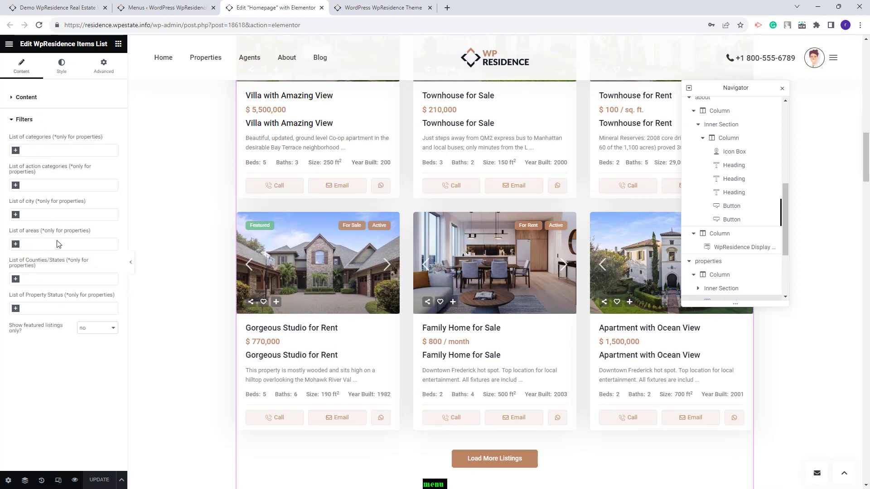
scroll(522, 248, "down", 7)
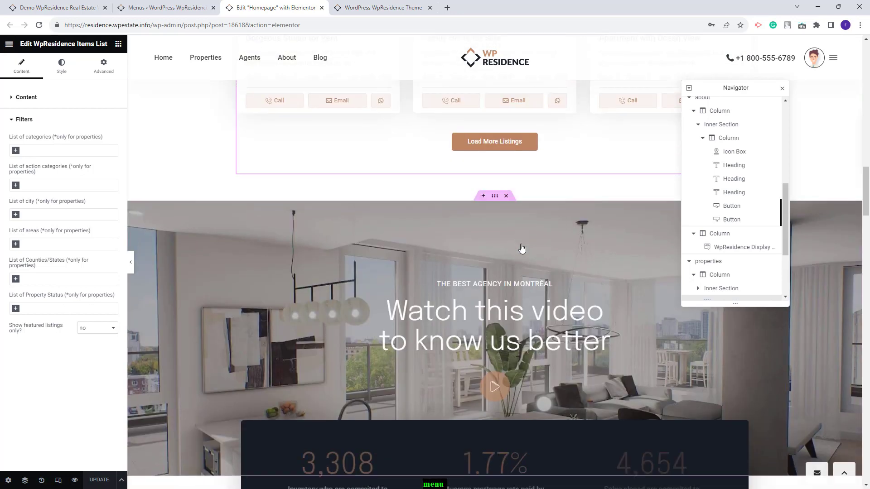
Select the video section and view its Style background image settings.
scroll(740, 241, "down", 2)
left_click(709, 227)
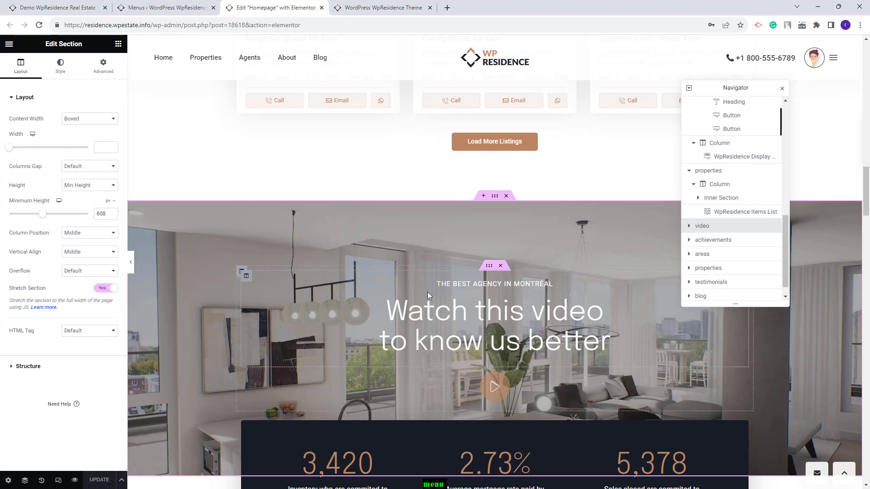
scroll(229, 289, "down", 3)
scroll(229, 289, "up", 2)
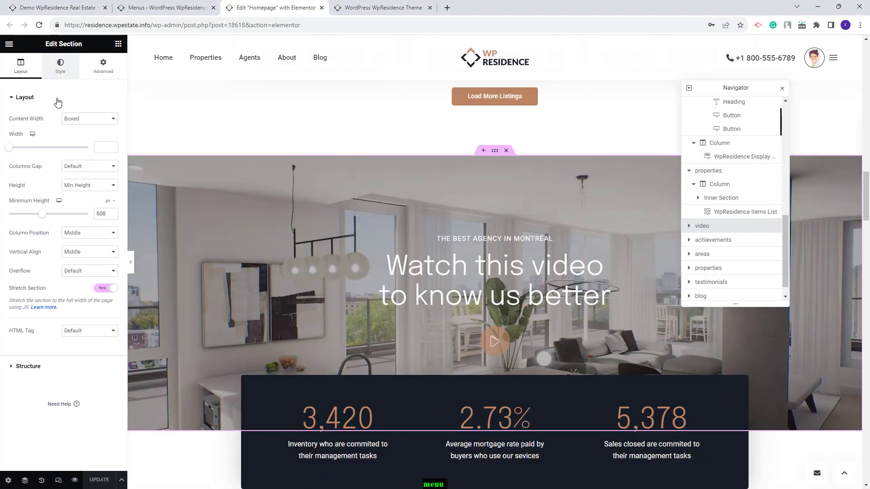
left_click(55, 75)
mouse_move(111, 191)
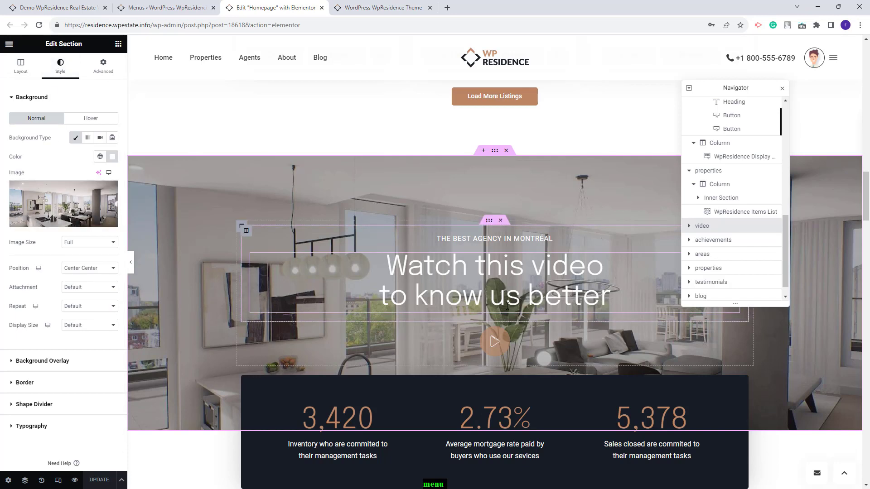
Inspect the video subtitle, Watch this video heading and YouTube player, then select achievements.
left_click(534, 239)
left_click(533, 283)
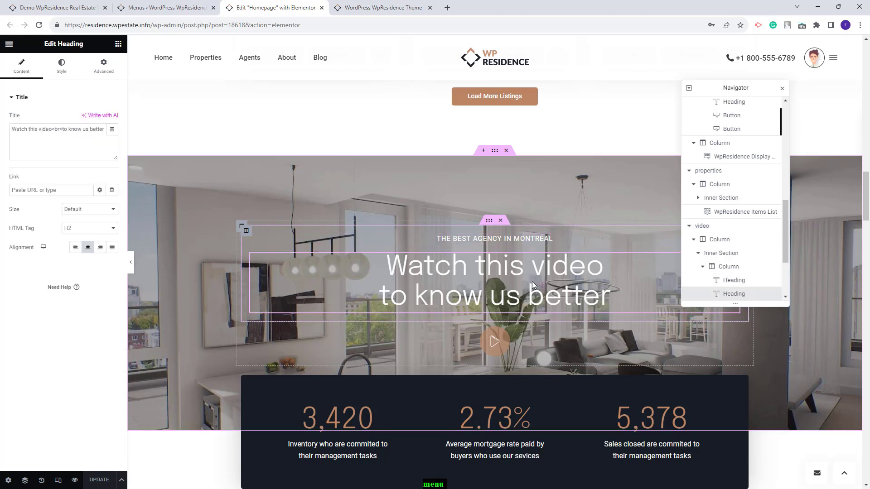
left_click(499, 350)
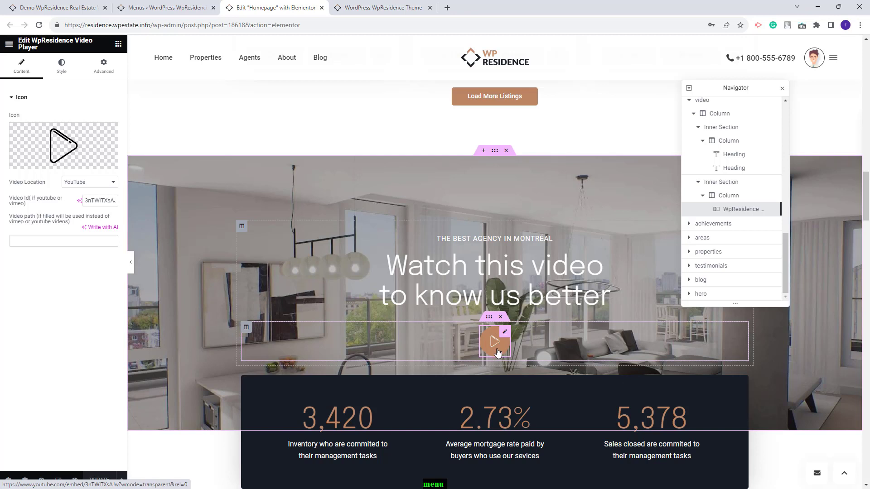
left_click(724, 224)
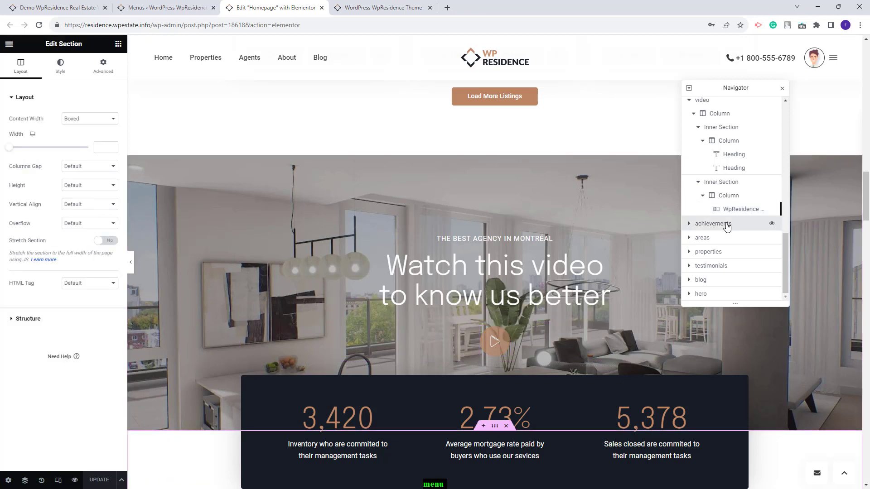
Review the 3,420 counter's settings in the achievements stats box.
left_click(349, 422)
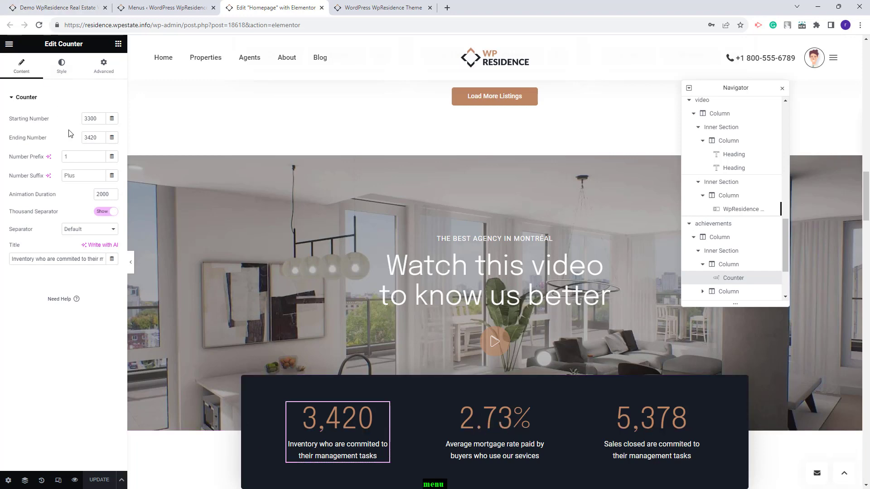
scroll(472, 350, "down", 3)
scroll(725, 272, "down", 3)
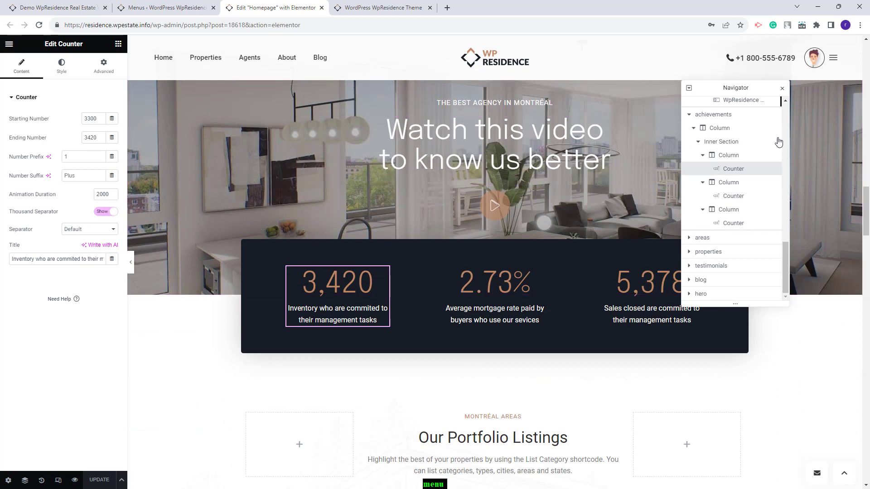
Keep the stats inner section's top margin at -133 px, then select the areas section.
left_click(722, 141)
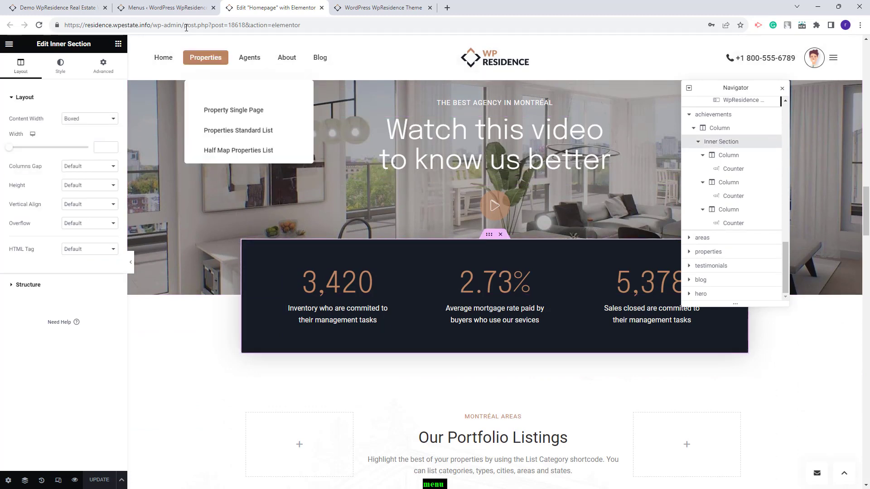
left_click(104, 65)
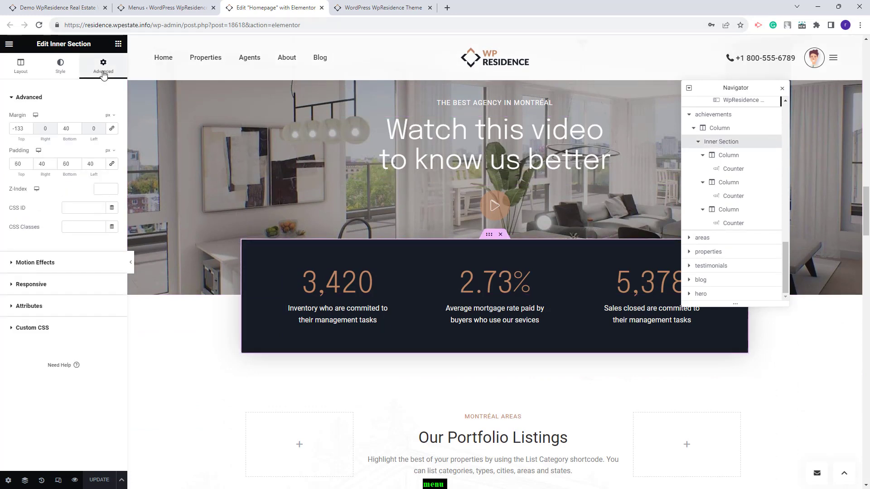
left_click(28, 127)
left_click(28, 128)
left_click(28, 131)
left_click(28, 130)
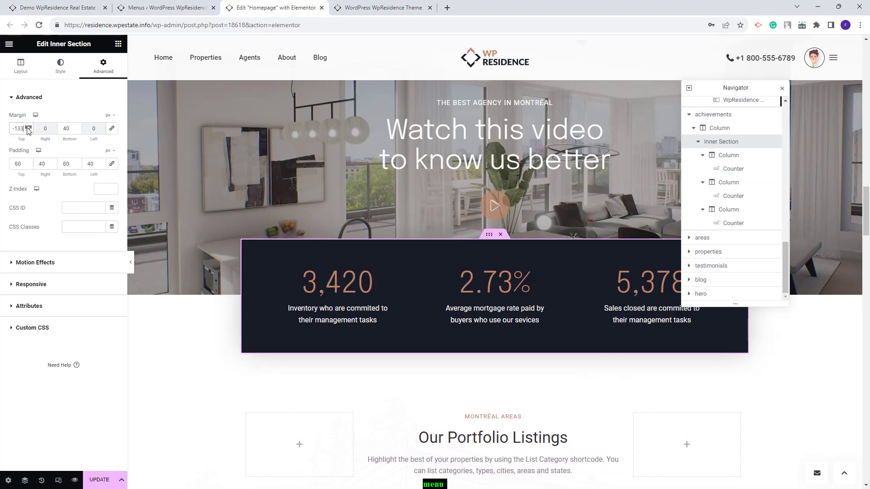
left_click(716, 240)
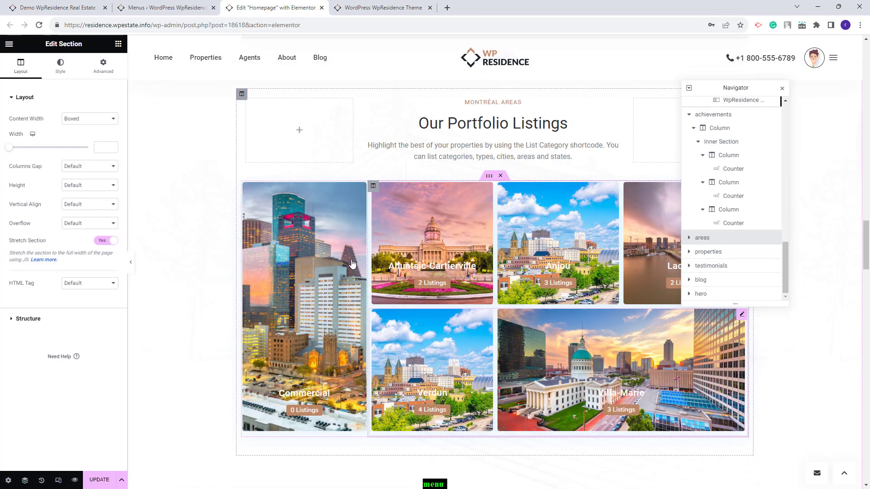
Review the Portfolio Listings grid's neighbourhood settings, then select the Our Featured Properties section.
left_click(442, 303)
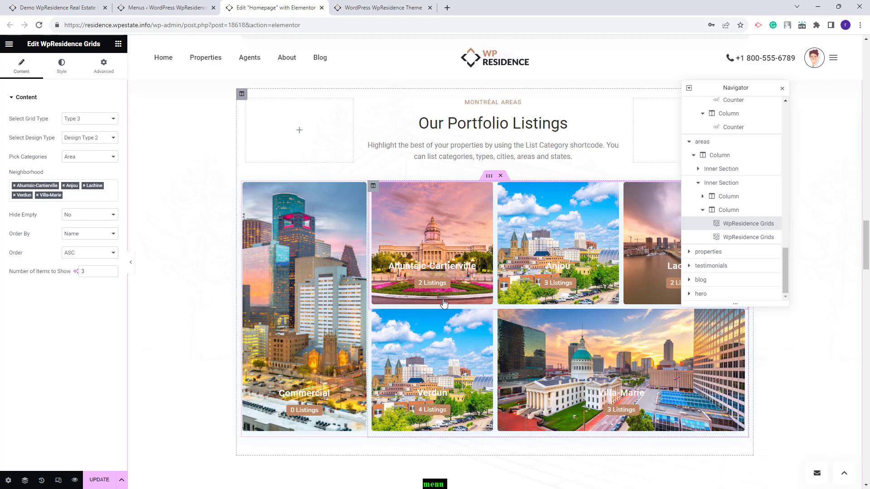
left_click(712, 252)
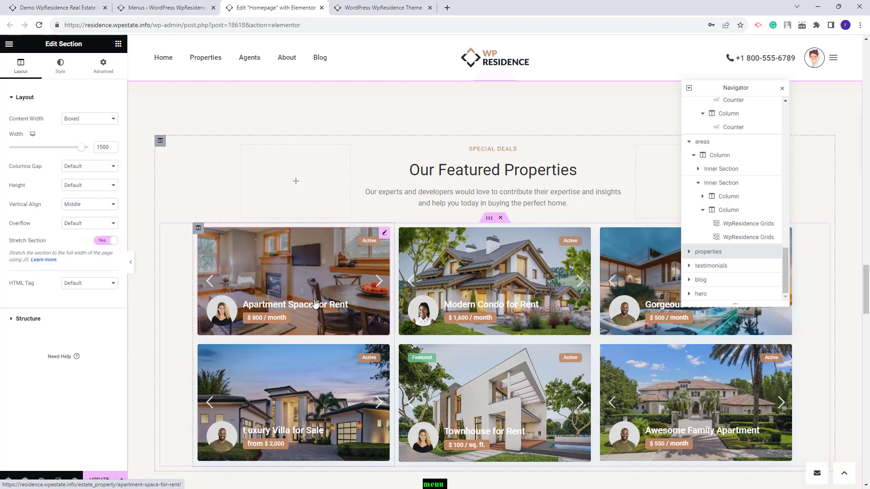
Read the Property Id of each featured card, including Townhouse for Rent and Luxury Villa for Sale, then return to Menus.
left_click(316, 303)
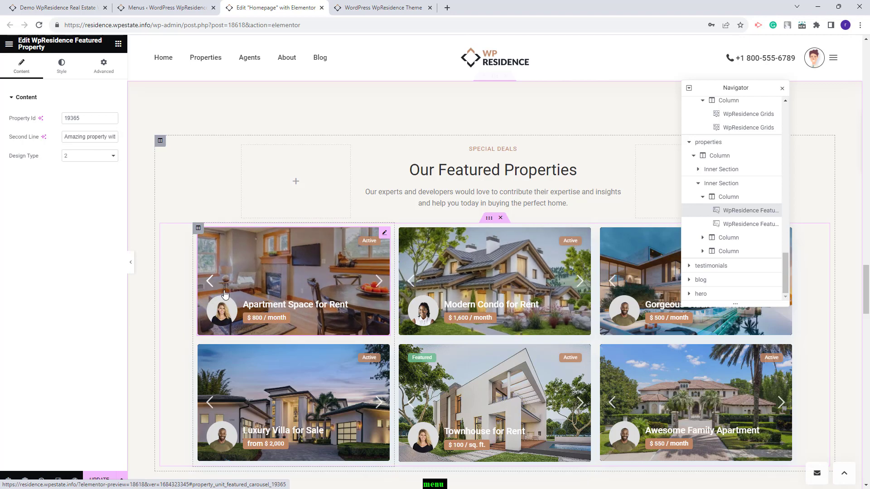
scroll(222, 272, "down", 1)
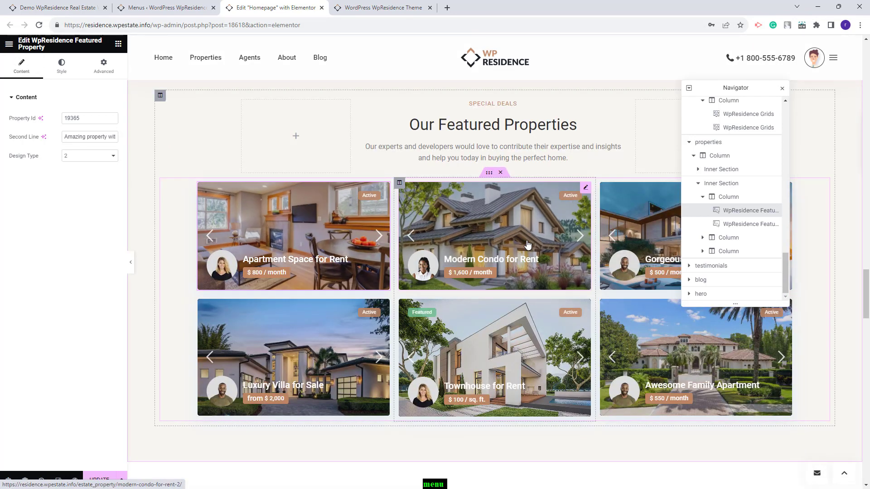
left_click(453, 254)
left_click(430, 363)
left_click(318, 367)
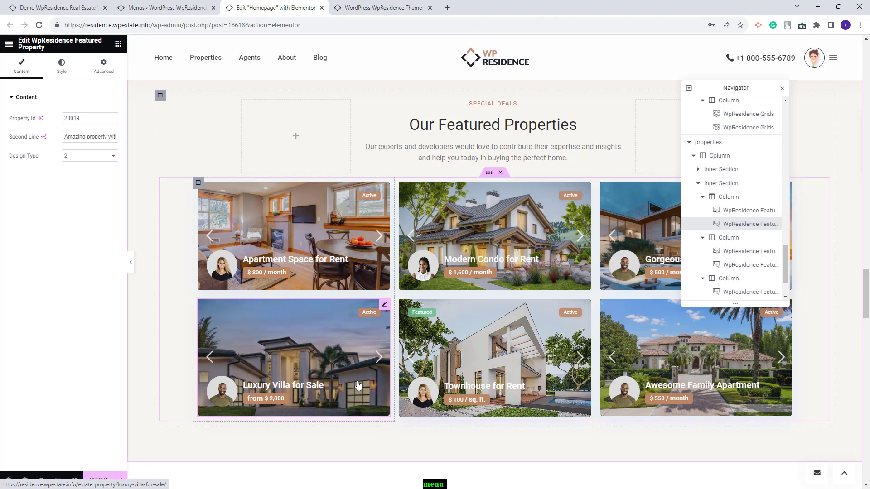
left_click(165, 8)
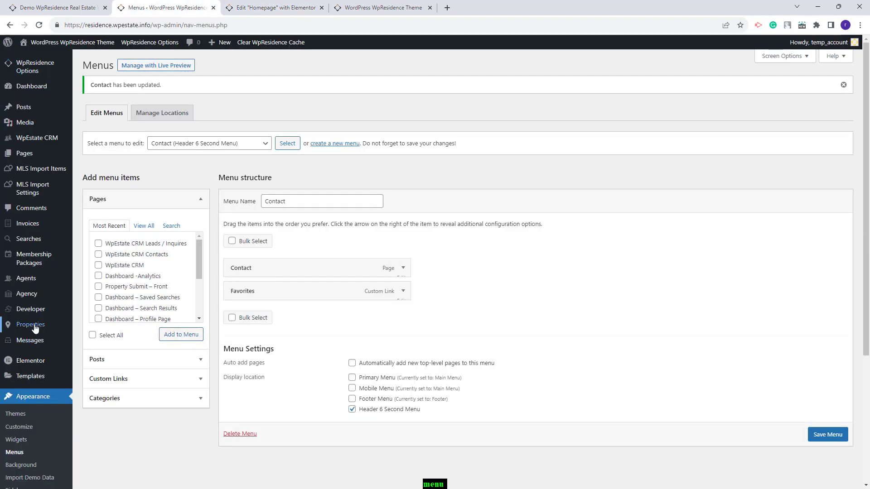
Look up property ID 19386 in the admin Properties list, then return to the Elementor editor.
mouse_move(36, 329)
left_click(86, 327)
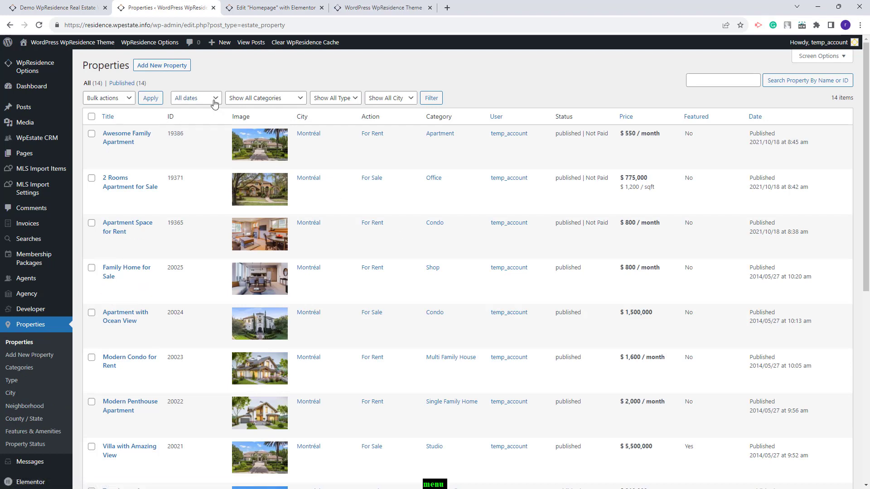
double_click(175, 133)
left_click(264, 8)
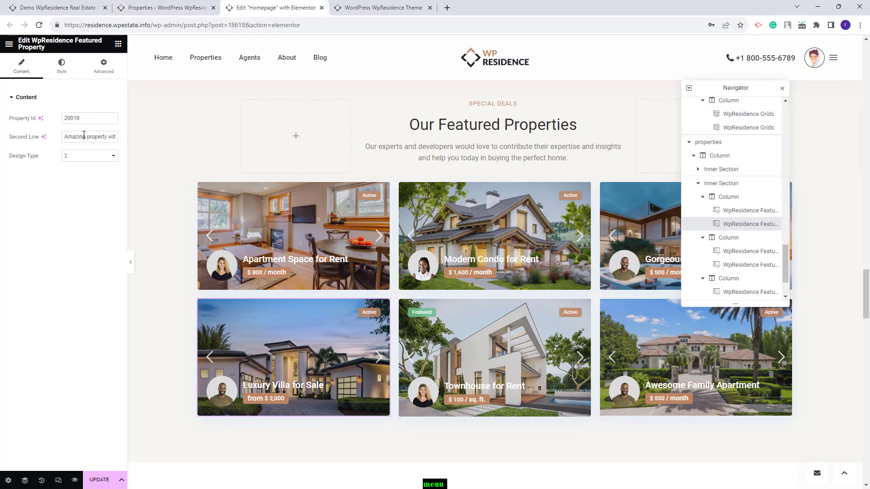
Review the first-row testimonial cards for Donna Gilmore, Mika Gilmore and Lisa Simpson.
scroll(520, 246, "down", 8)
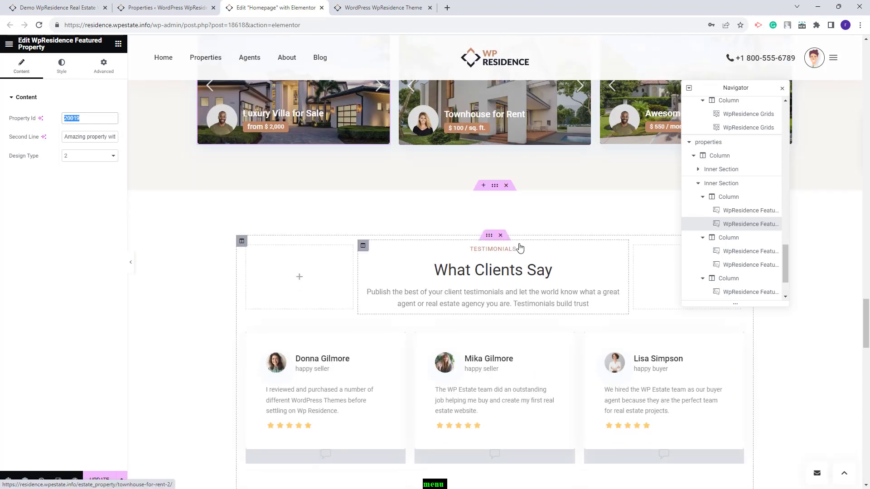
left_click(326, 312)
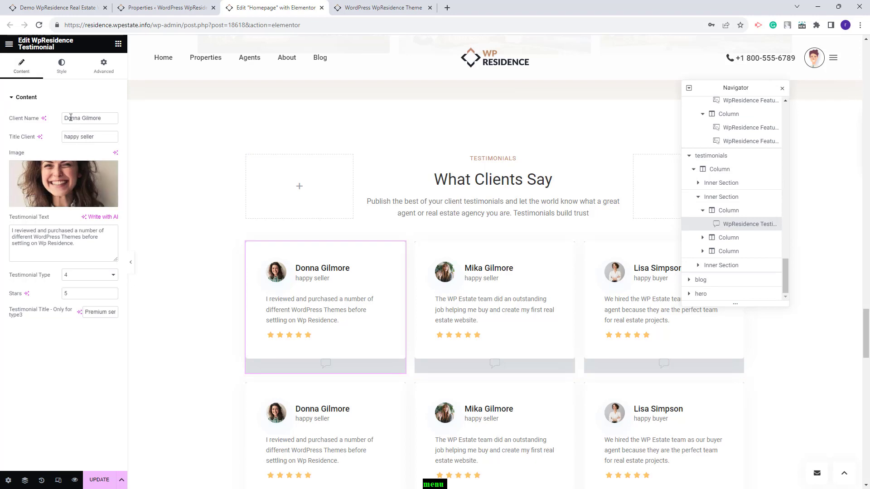
left_click(78, 140)
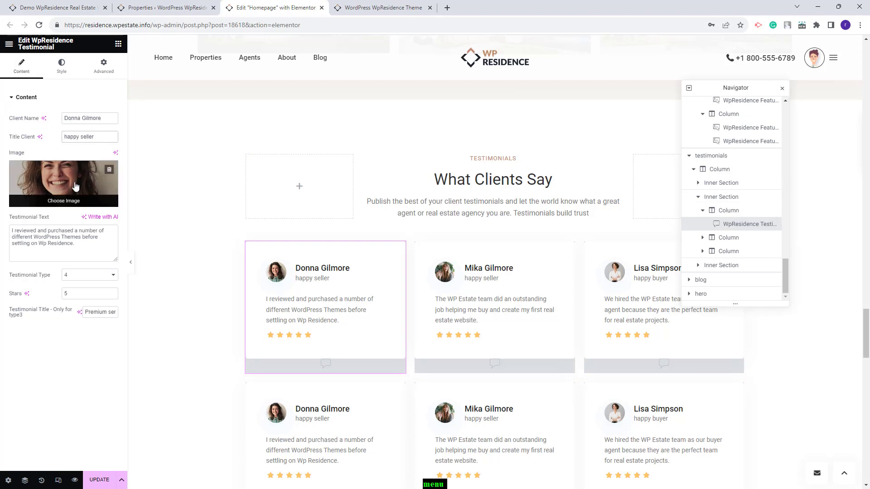
left_click(521, 330)
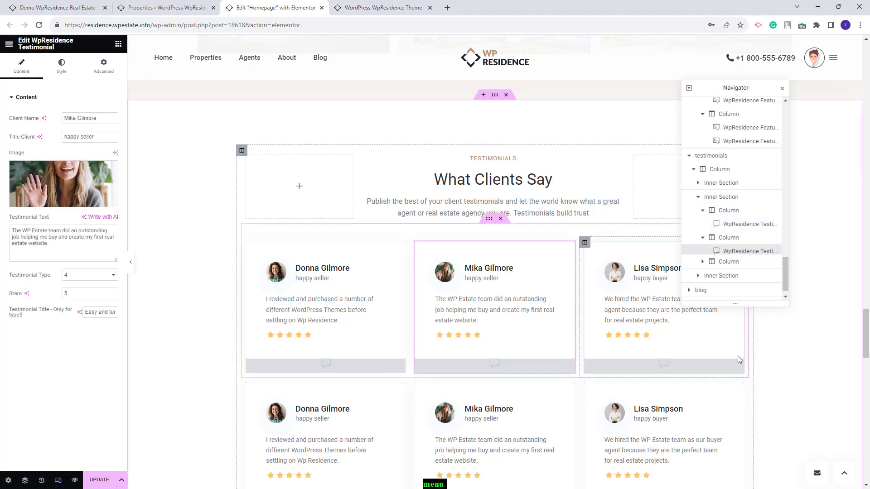
left_click(737, 355)
Check the second-row Donna and Mika Gilmore cards, then select the blog Items Slider.
scroll(344, 303, "down", 2)
scroll(325, 296, "down", 3)
left_click(324, 301)
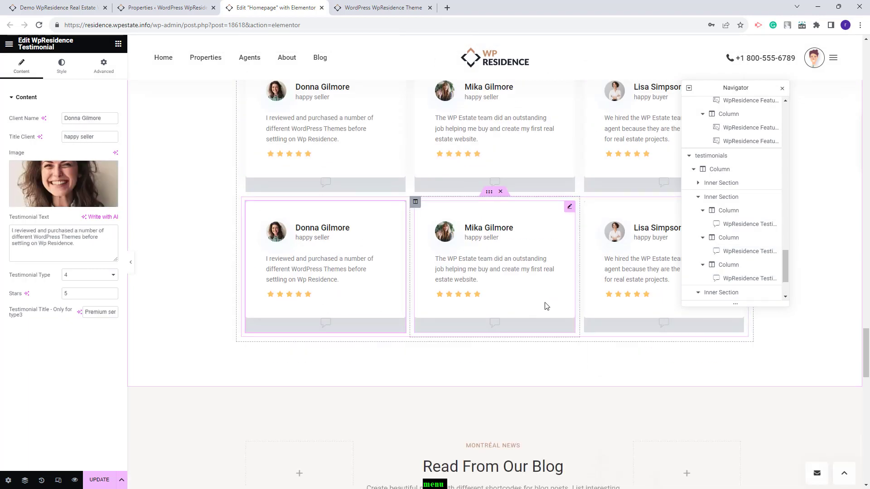
left_click(544, 305)
scroll(408, 261, "down", 5)
left_click(408, 261)
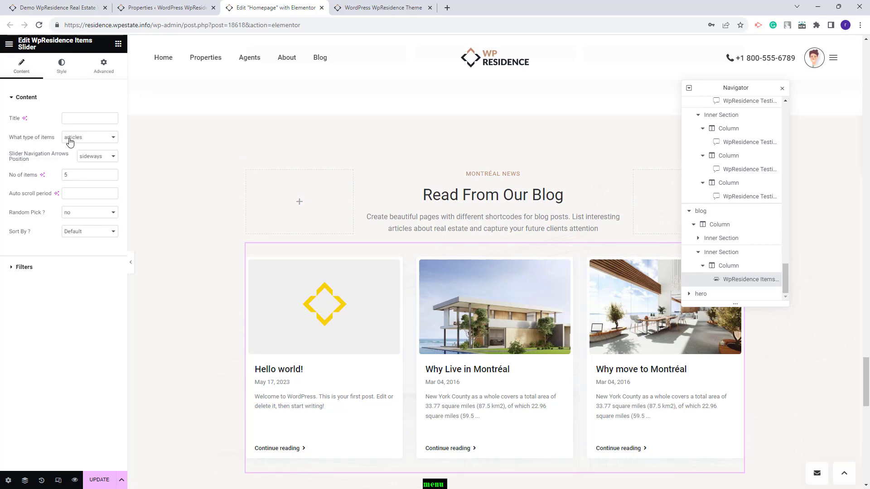
Check the contact section's background image in its Style settings, then select the Contact Form Builder.
scroll(178, 235, "down", 9)
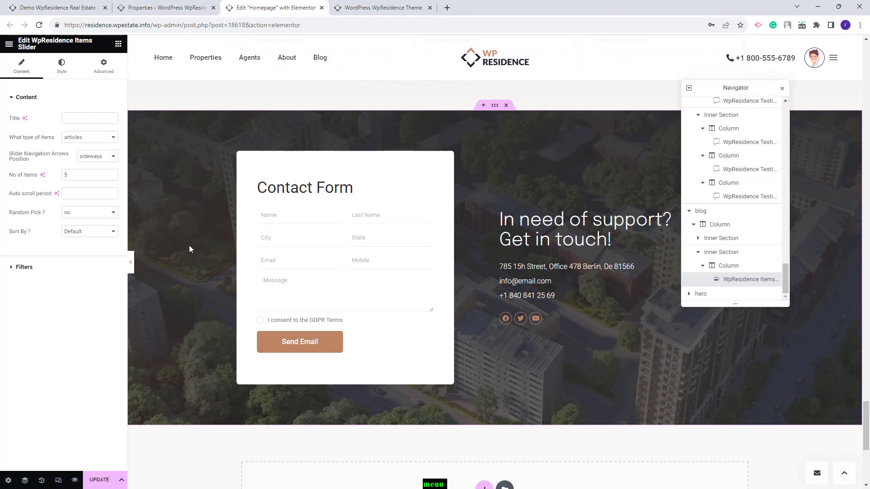
left_click(192, 244)
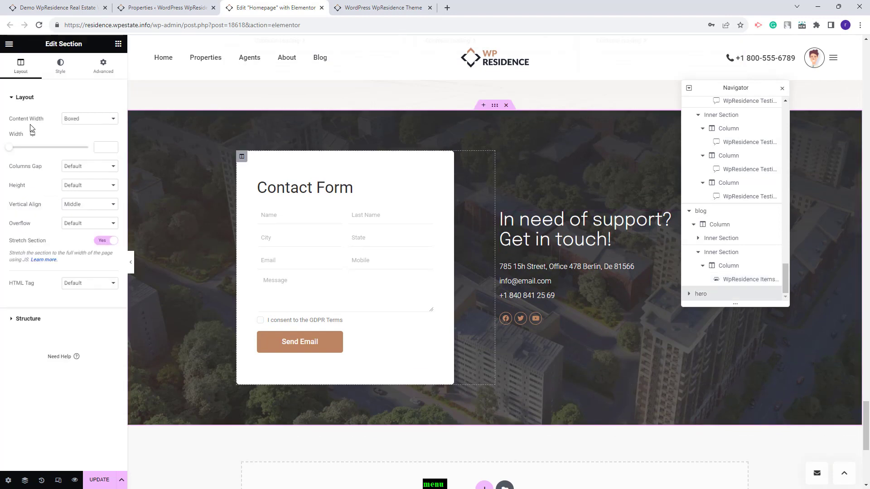
left_click(57, 75)
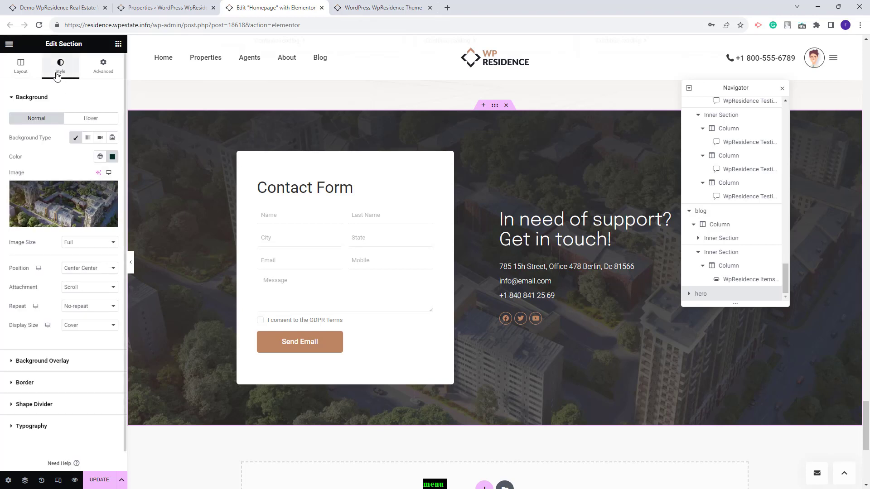
mouse_move(53, 187)
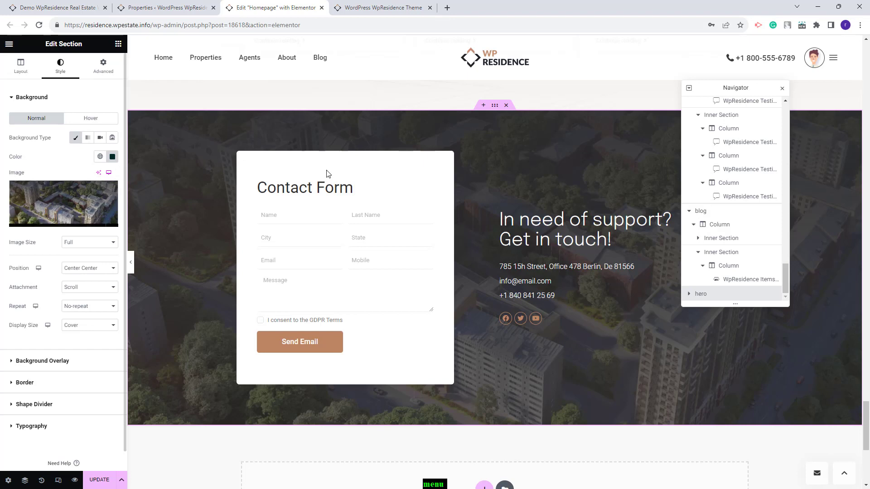
left_click(281, 213)
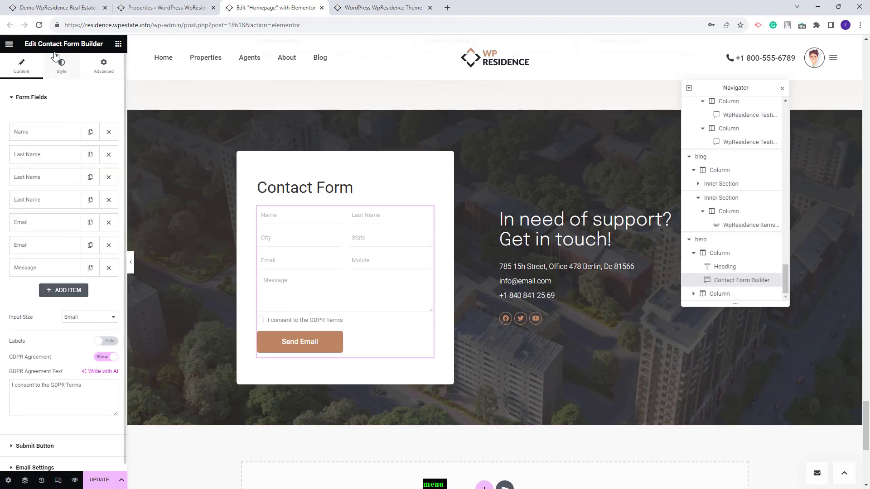
Review the Name form field, the 'In need of support?' heading and the address text.
left_click(45, 134)
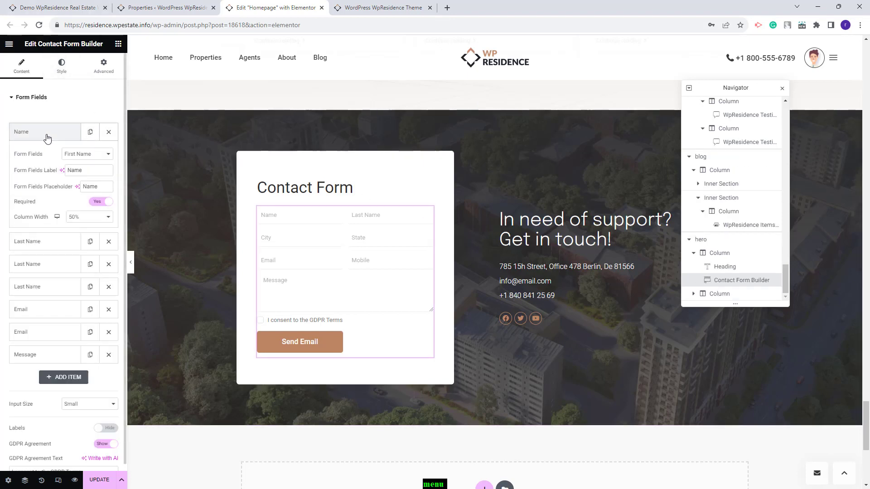
left_click(44, 137)
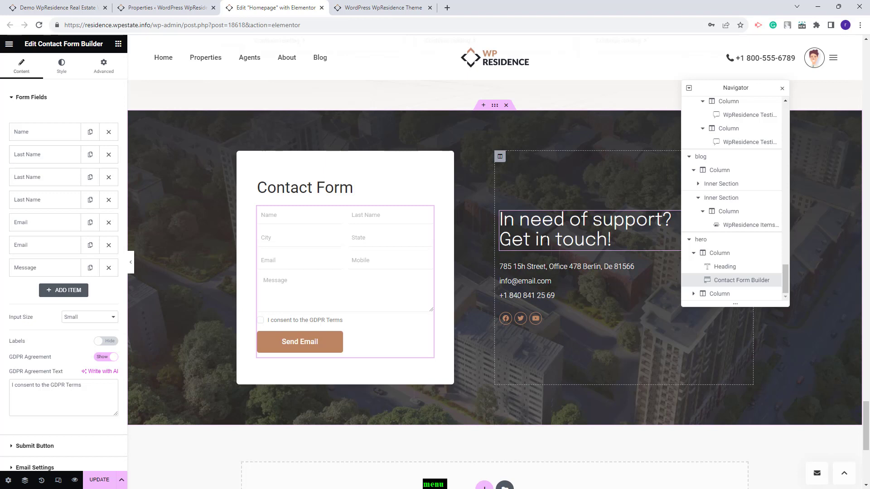
left_click(546, 239)
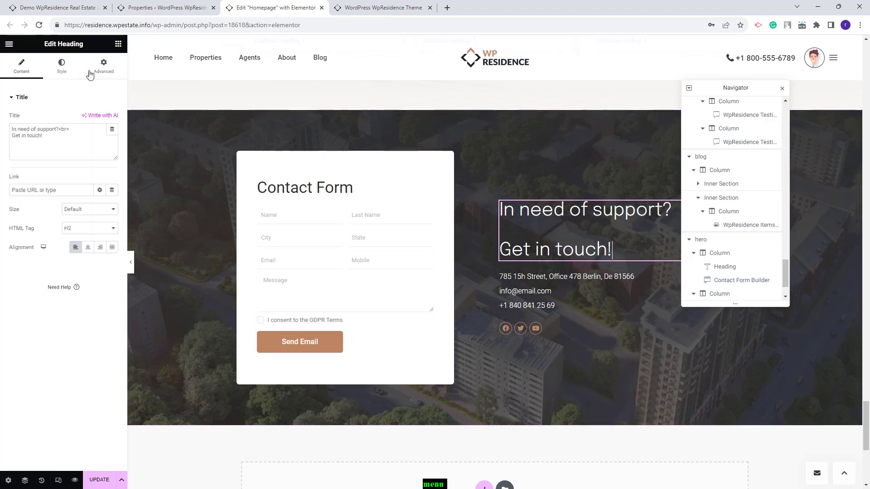
left_click(666, 298)
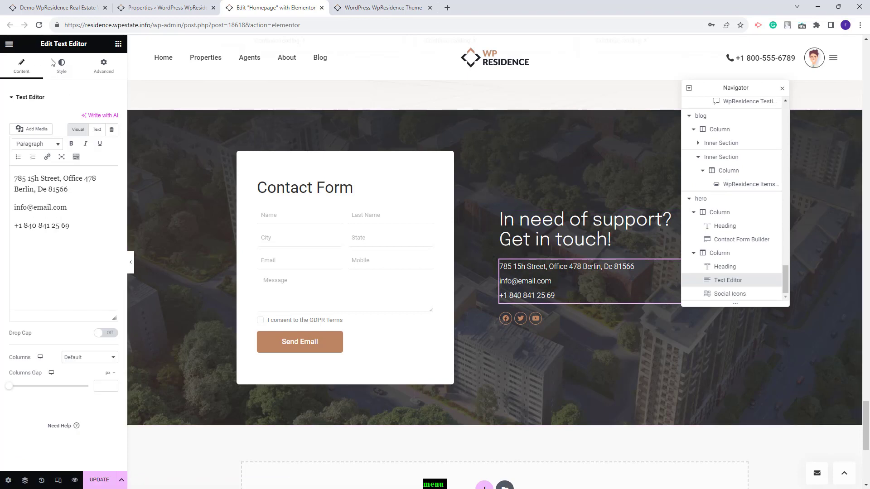
Check the Facebook link in the Social Icons settings, then switch to the live Montréal demo site.
left_click(551, 319)
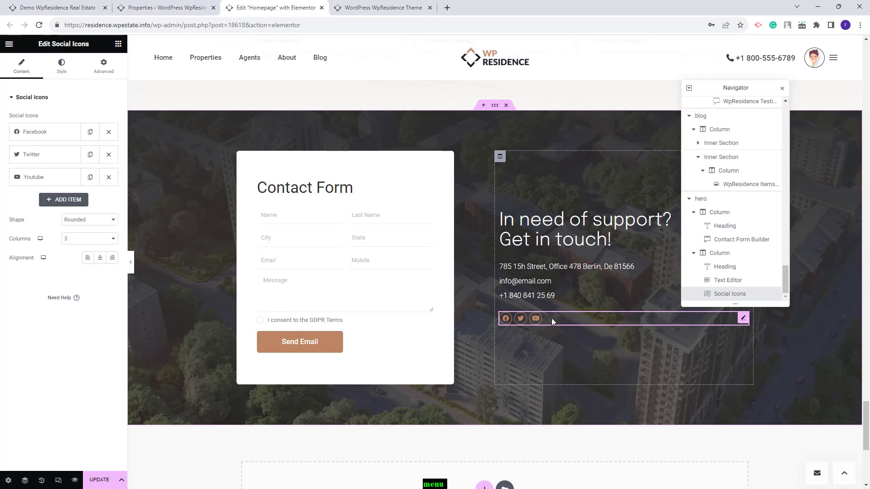
left_click(41, 131)
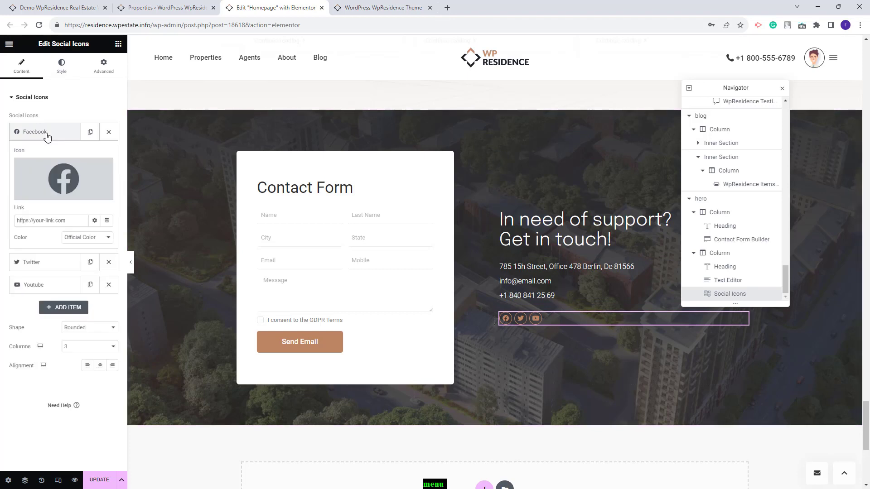
left_click(72, 221)
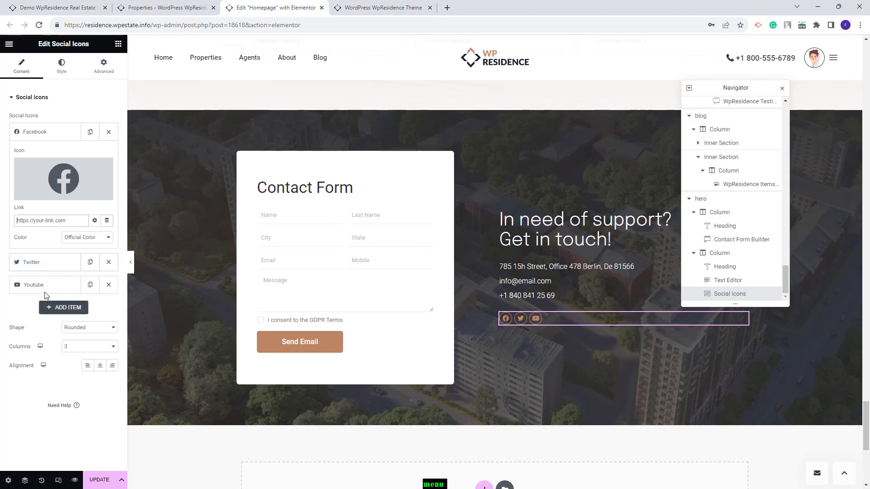
scroll(584, 344, "down", 4)
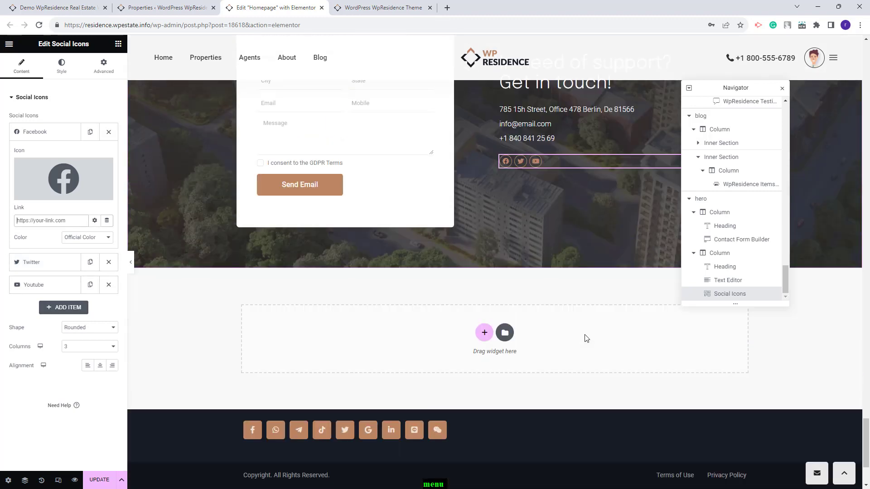
key("ctrl+1")
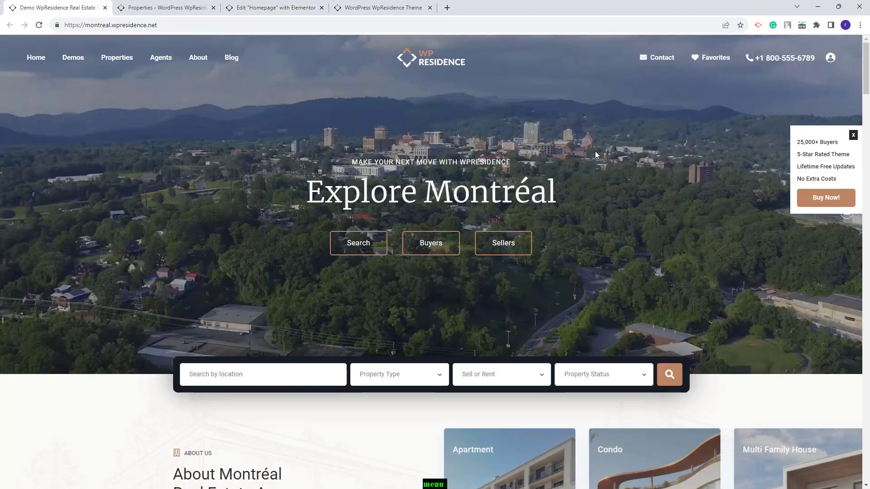